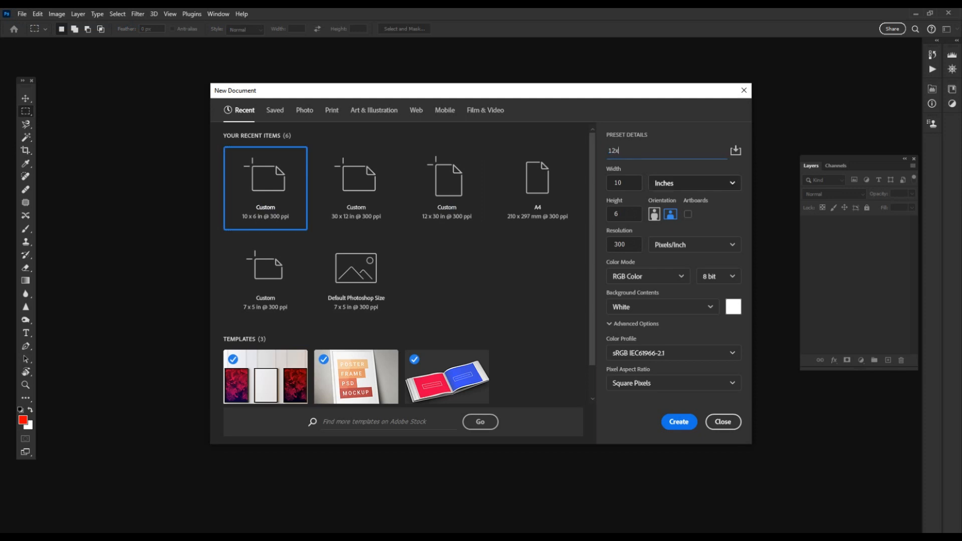
Step: Create a new document named 12x17, 17 inches wide by 12 inches high, at 300 pixels per inch
left_click(695, 184)
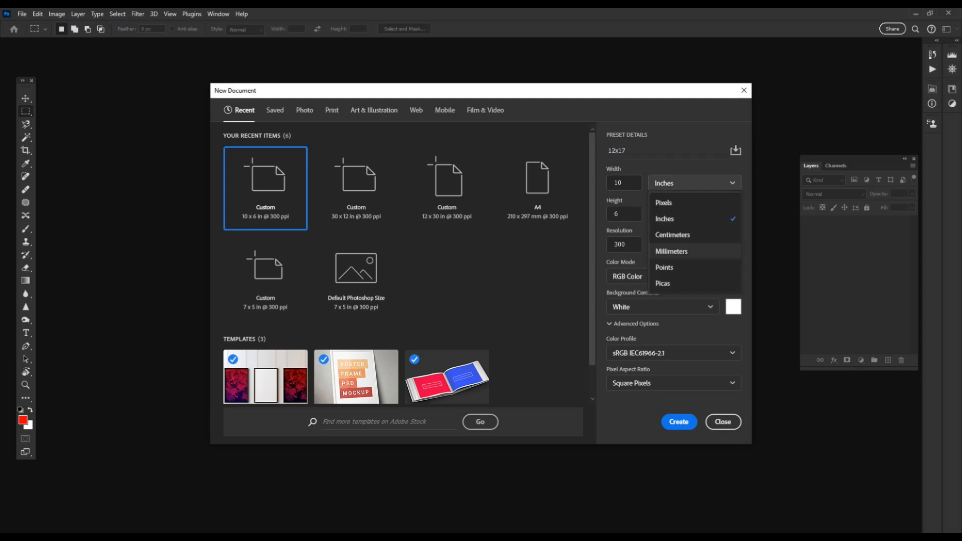
left_click(695, 217)
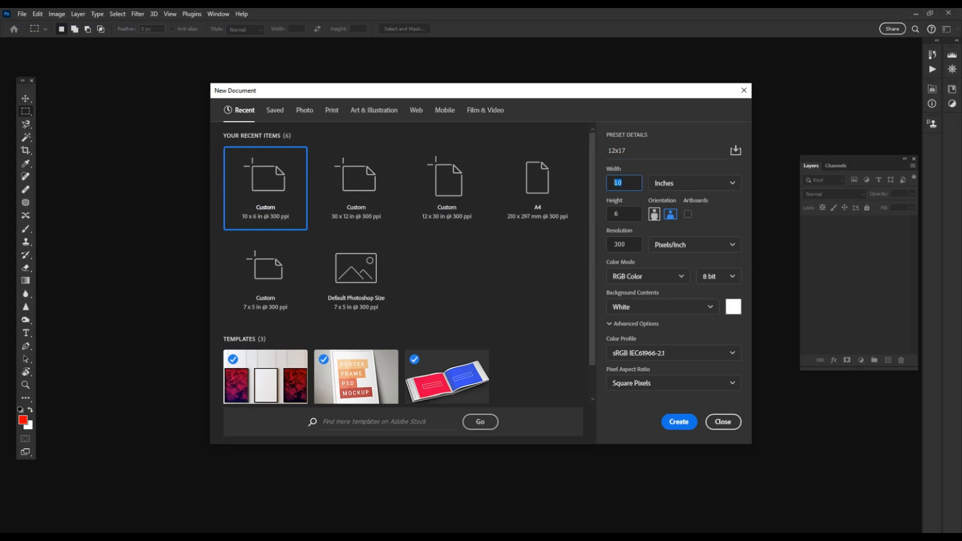
key("Tab")
type("1")
left_click(694, 245)
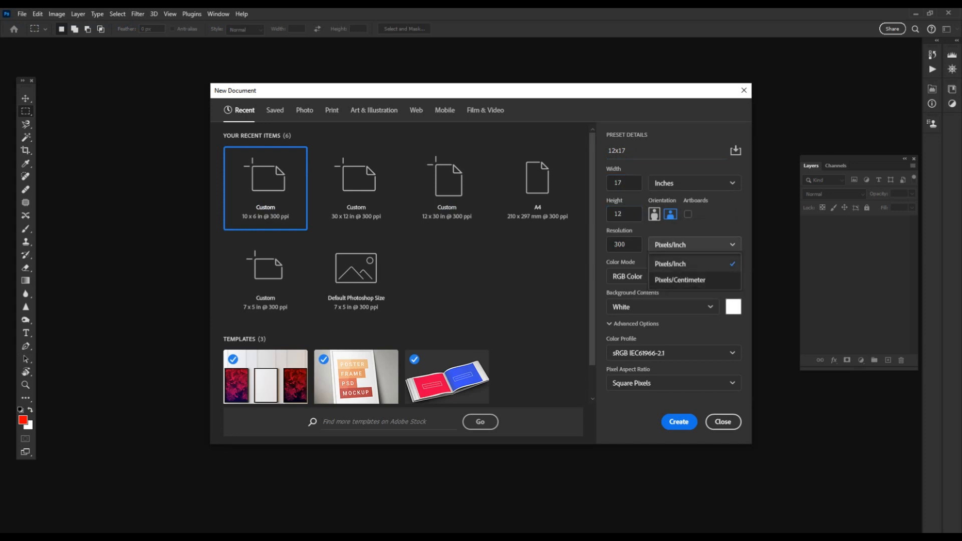
left_click(686, 262)
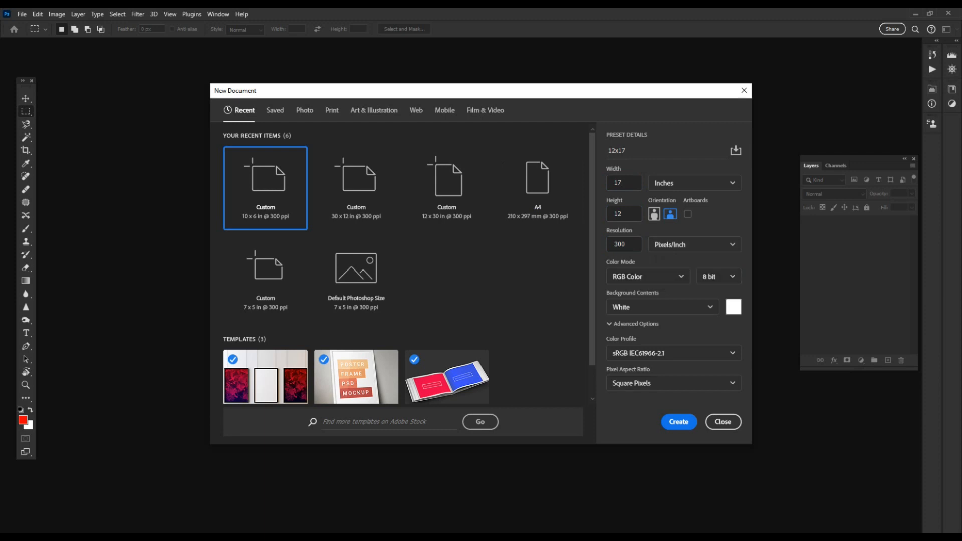
key("Return")
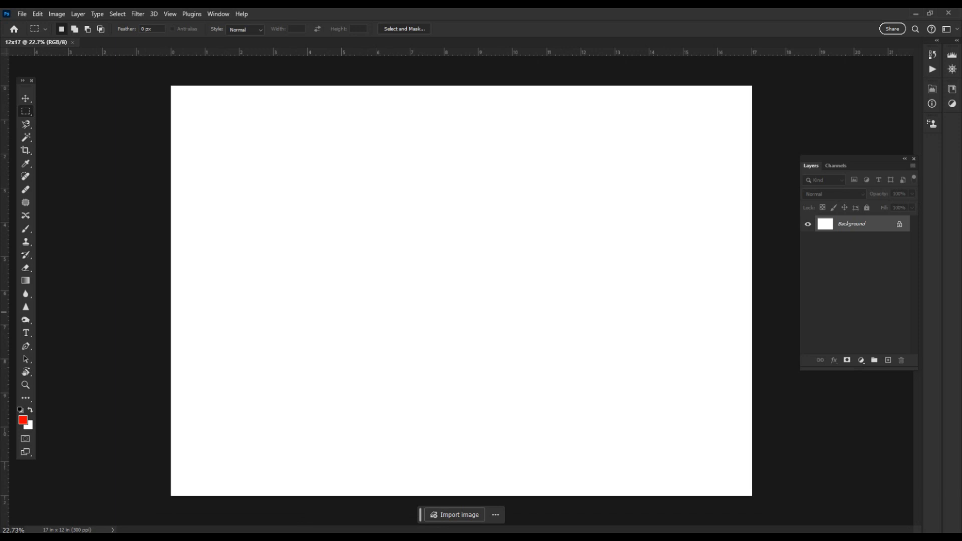
Step: Add a vertical guide at the page's horizontal centre and a guide layout with 0.25 in margins on all four sides
left_click_drag(4, 312, 461, 298)
left_click(170, 14)
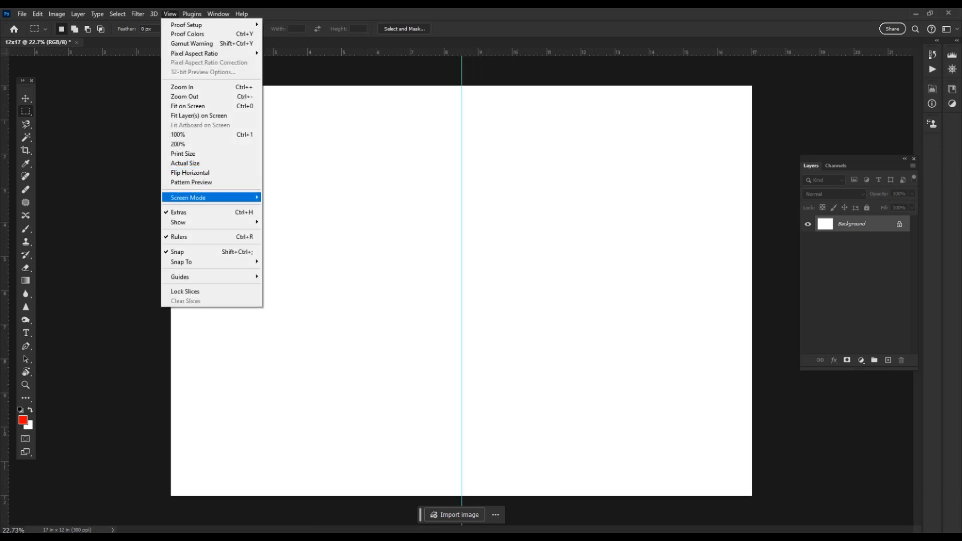
mouse_move(210, 276)
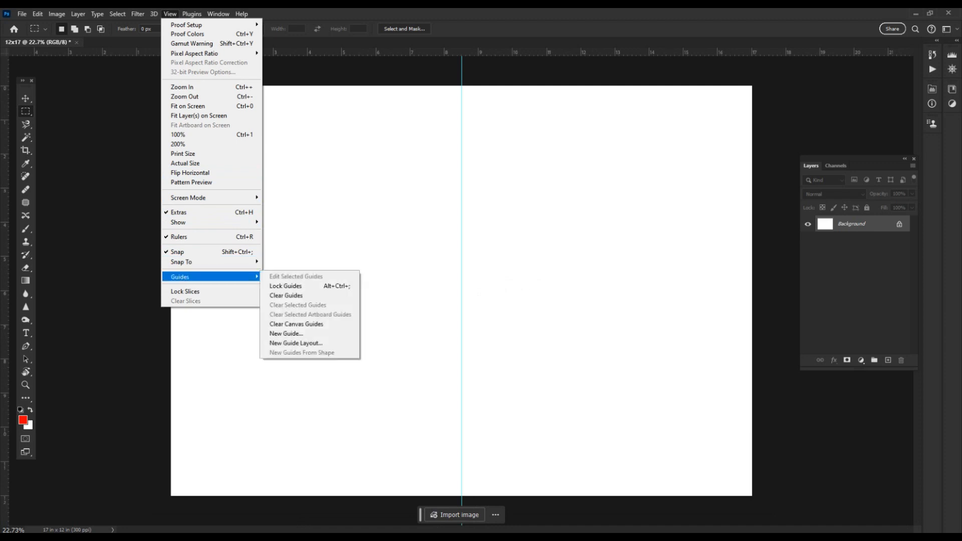
left_click(295, 342)
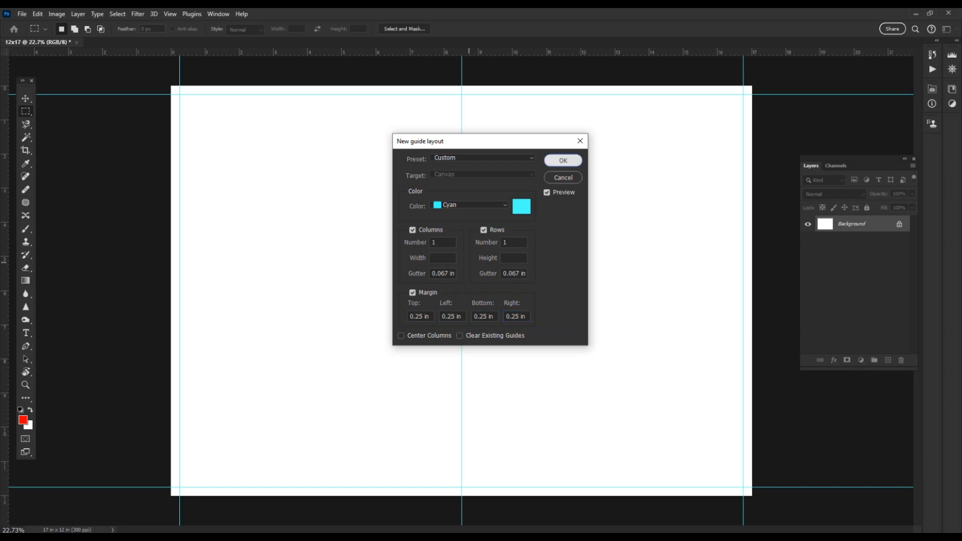
key("Return")
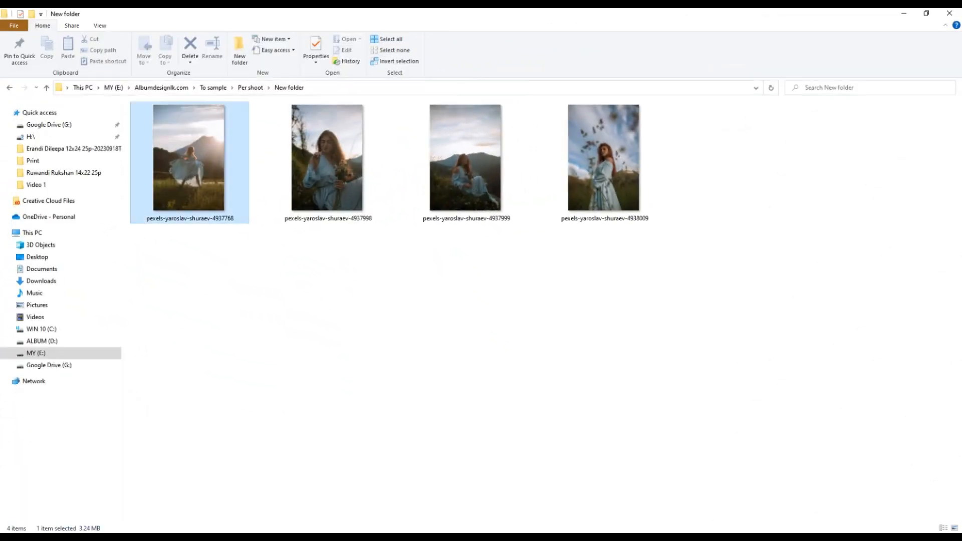
Step: Place the photo ending in 4937768 from the image folder into the 12x17 document
left_click_drag(200, 185, 280, 205)
key("alt+Tab")
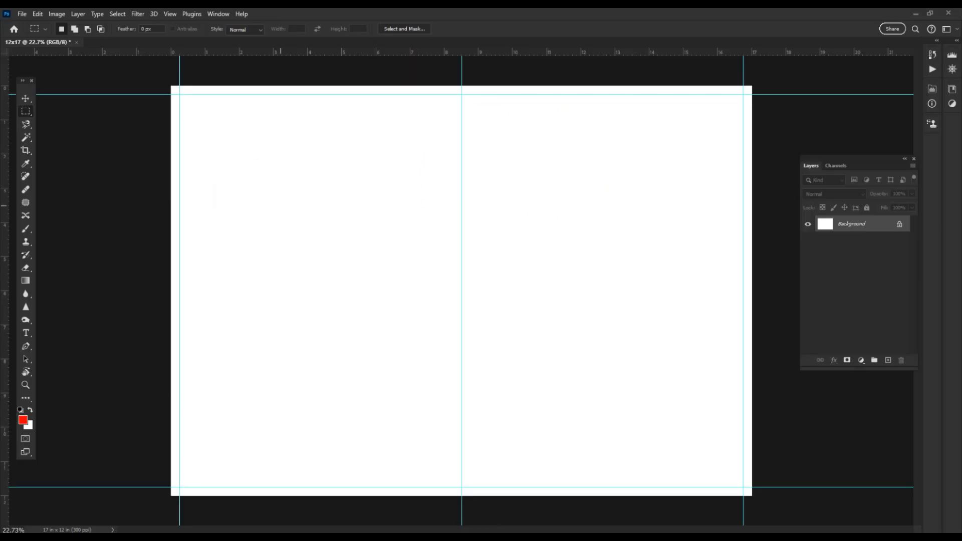
key("Return")
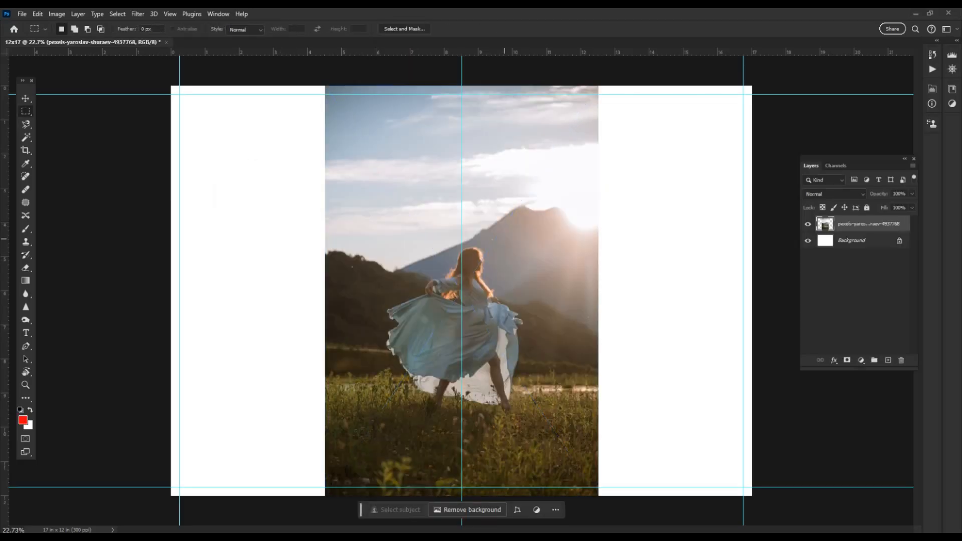
Step: Move the placed photo to the spread's left edge and enlarge it to fill the left page up to the centre guide
key("v")
scroll(517, 267, "down", 2)
left_click_drag(517, 268, 393, 244)
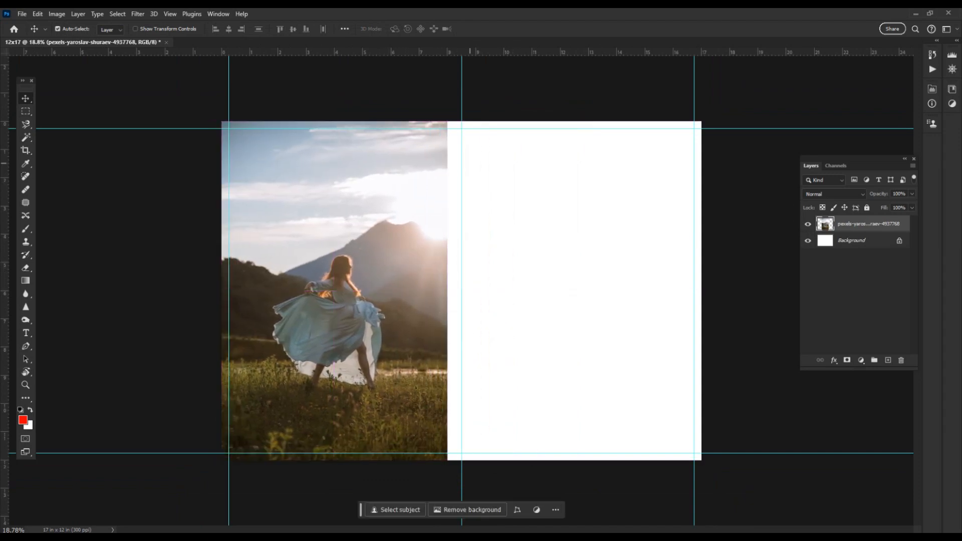
key("ctrl+t")
left_click_drag(447, 121, 461, 99)
key("Return")
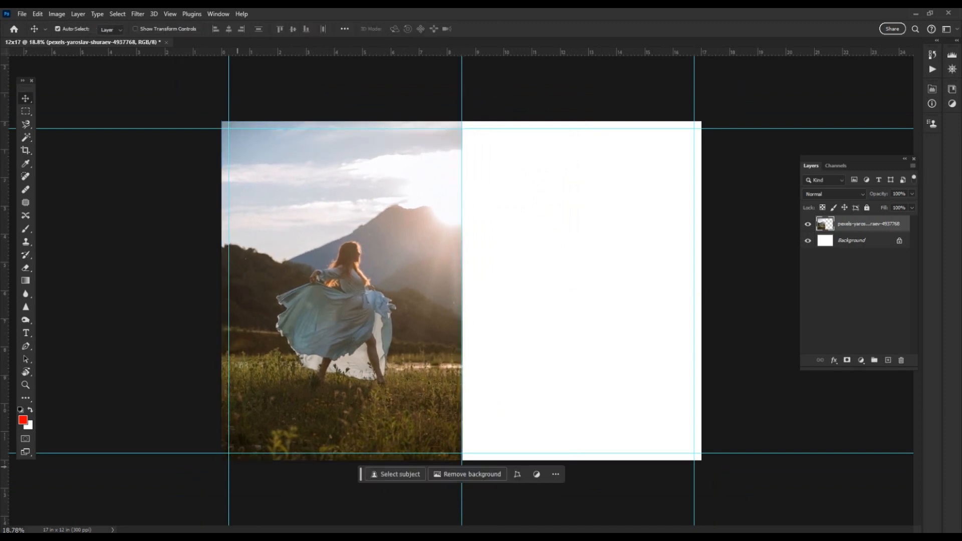
Step: Place the photo ending in 4938009 from the image folder and align it with the right edge of the spread
key("alt+Tab")
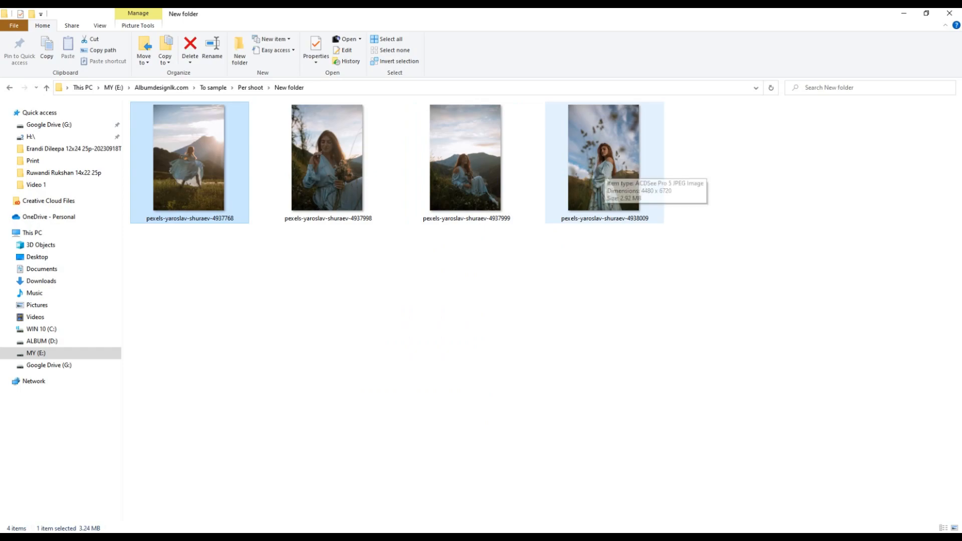
left_click_drag(605, 169, 559, 211)
key("alt+Tab")
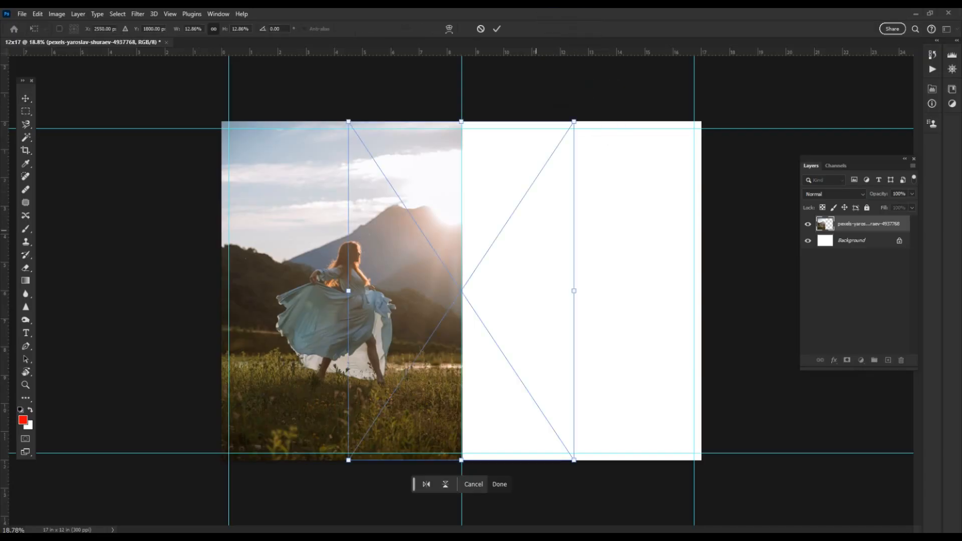
key("Return")
left_click_drag(528, 230, 707, 230)
Step: Bring in the photo ending in 4937998 as a new layer, scale it down and position it over the white gap
key("alt+Tab")
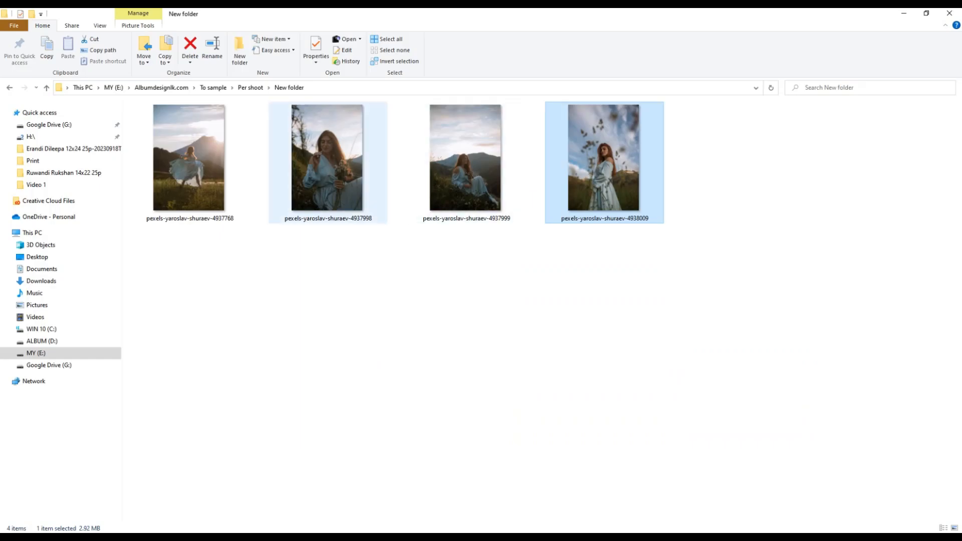
left_click_drag(354, 201, 501, 42)
key("alt+Tab")
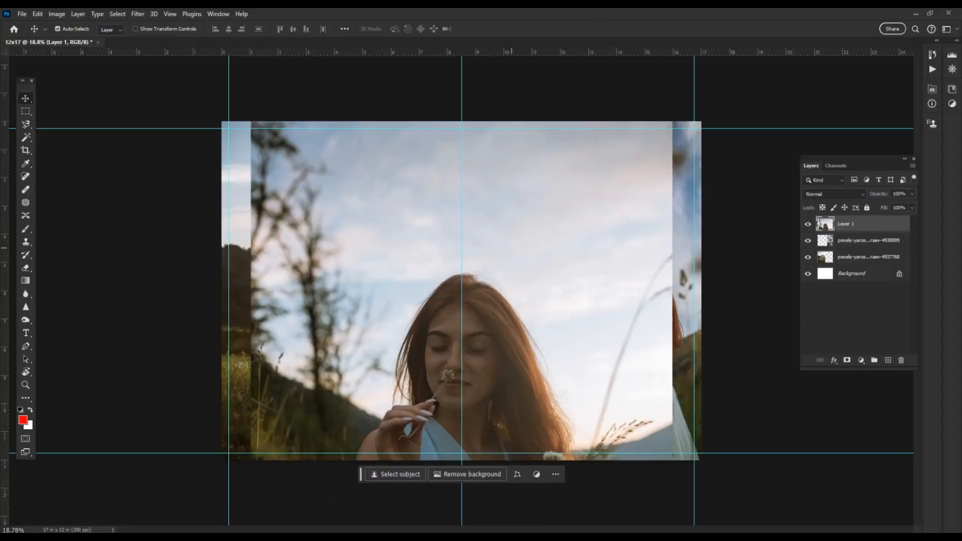
key("ctrl+t")
left_click_drag(672, 121, 574, 159)
key("Return")
key("ctrl+t")
left_click_drag(538, 202, 545, 198)
key("Return")
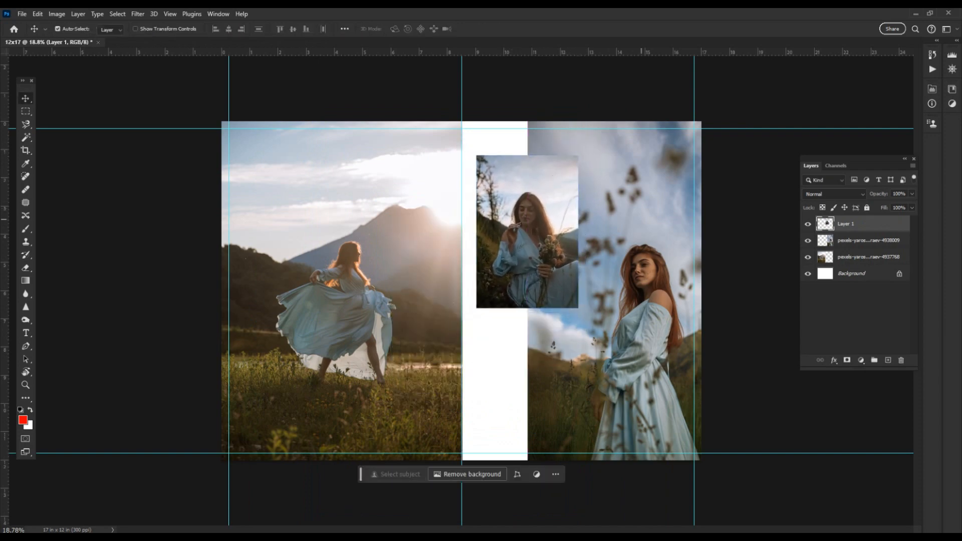
left_click(660, 194, "ctrl")
key("ctrl+t")
key("Escape")
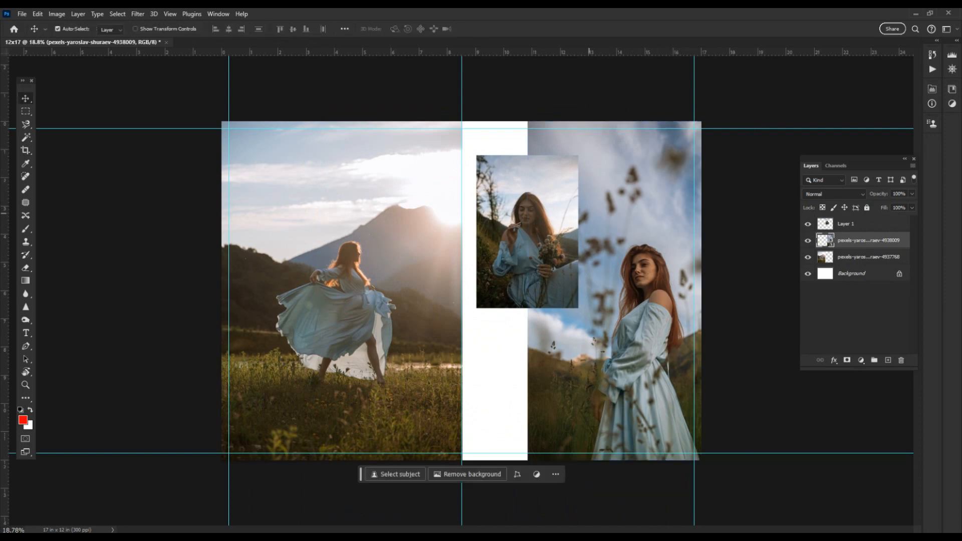
Step: Open the photo ending in 4937999, copy the whole image, close it and paste it into the 12x17 document
key("m")
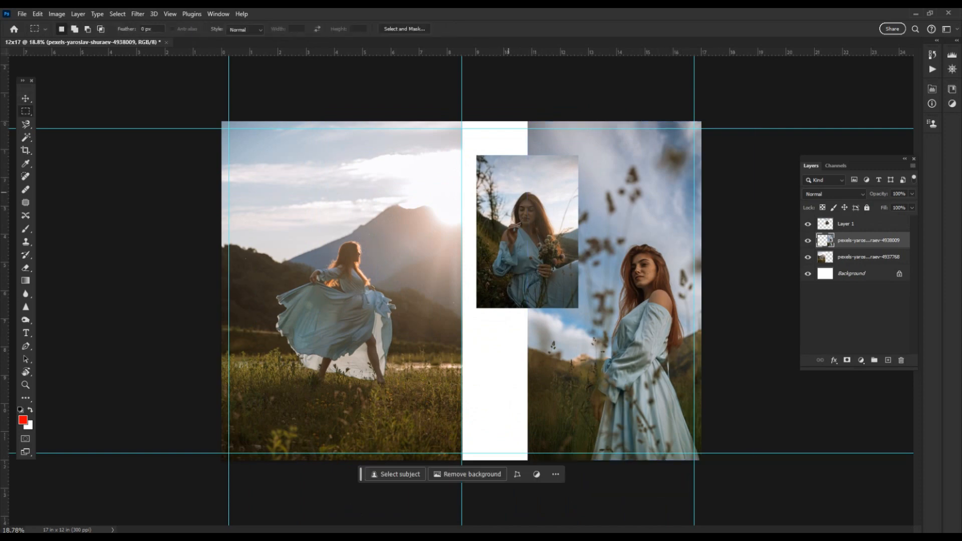
key("alt+Tab")
left_click_drag(464, 160, 594, 13)
key("ctrl+a")
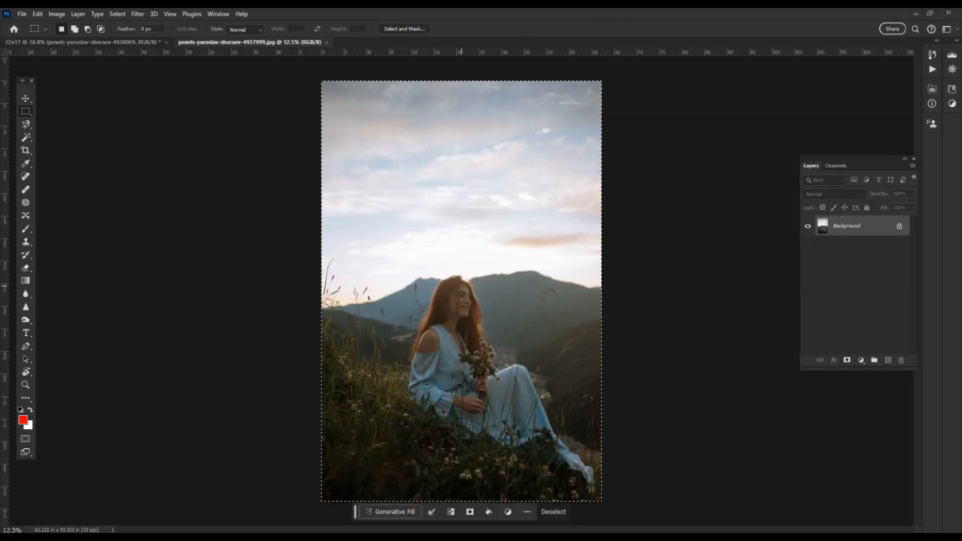
key("ctrl+w")
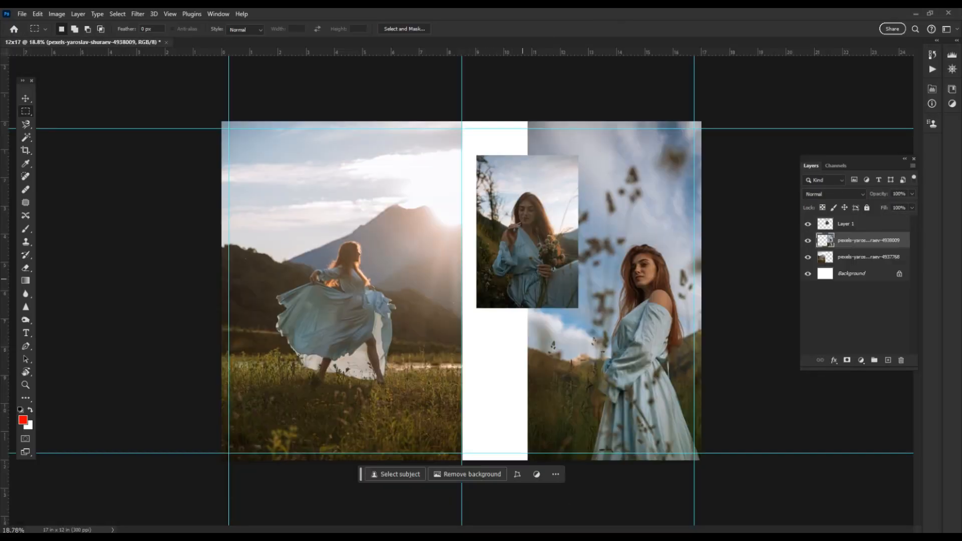
key("ctrl+v")
Step: Scale the pasted photo of the seated woman down to a small portrait
key("ctrl+t")
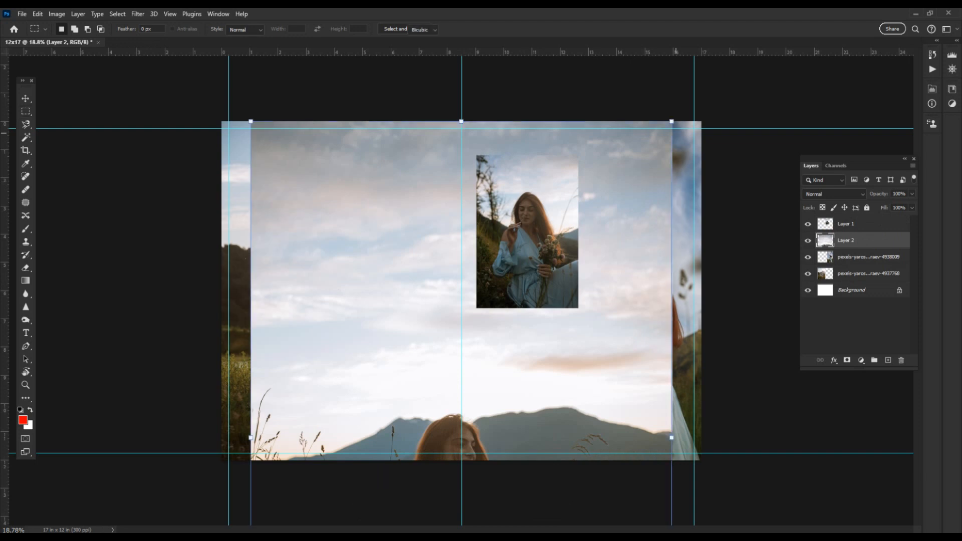
left_click_drag(673, 121, 523, 132)
key("Return")
key("m")
key("v")
Step: Stack the two small photos directly above each other at matching widths, centred vertically on the right page
left_click_drag(538, 161, 539, 307)
left_click_drag(505, 224, 514, 348)
left_click_drag(536, 345, 521, 162)
left_click_drag(529, 299, 542, 342)
key("ctrl+t")
left_click_drag(582, 451, 563, 422)
key("Return")
left_click_drag(534, 284, 549, 306)
left_click_drag(527, 158, 543, 205)
Step: Select both small photos, scale them down slightly together and shift them to the right
left_click(541, 321, "shift")
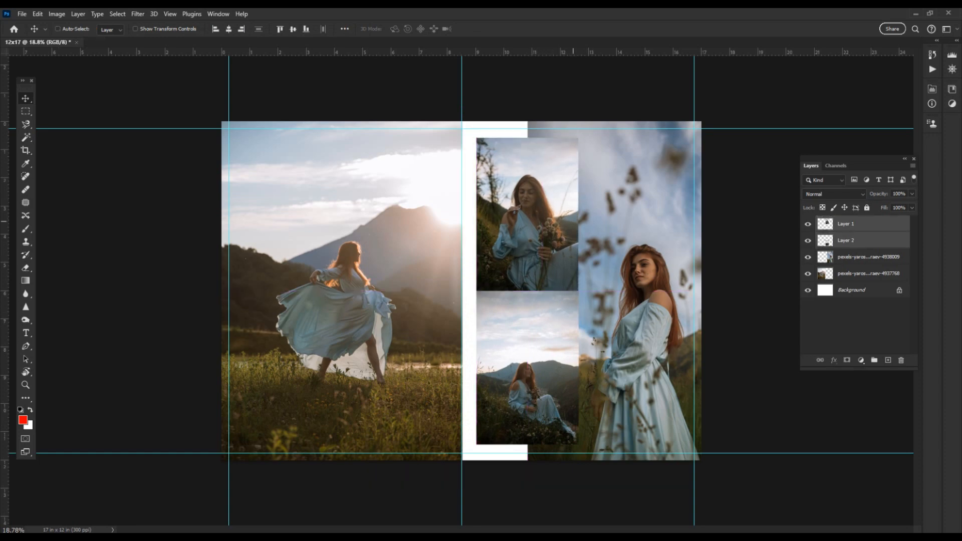
key("ctrl+t")
left_click_drag(579, 138, 577, 145)
left_click_drag(538, 204, 545, 205)
key("Return")
key("shift+Right")
key("shift+Right")
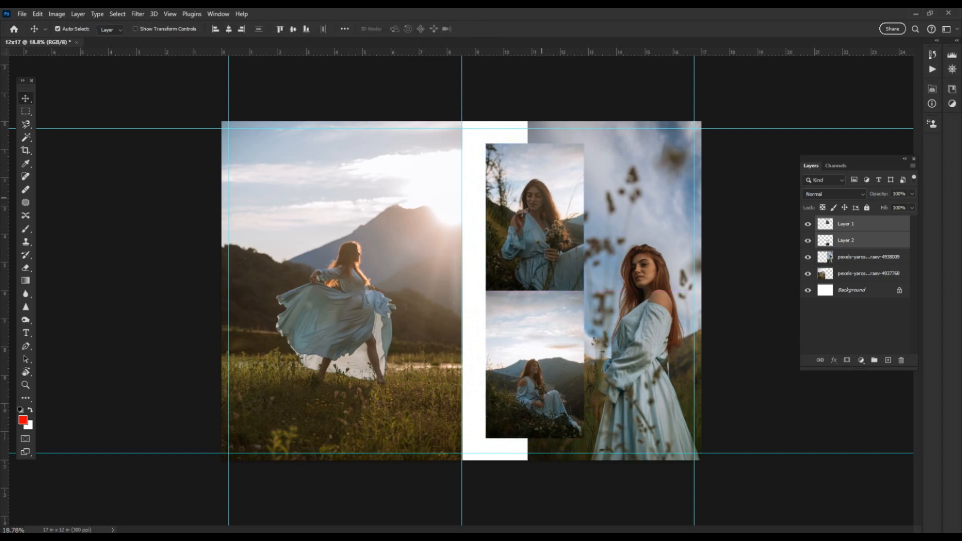
Step: Fill a full-height strip from the centre guide to the small photos' right edge with white on a new layer
key("m")
left_click_drag(461, 121, 583, 460)
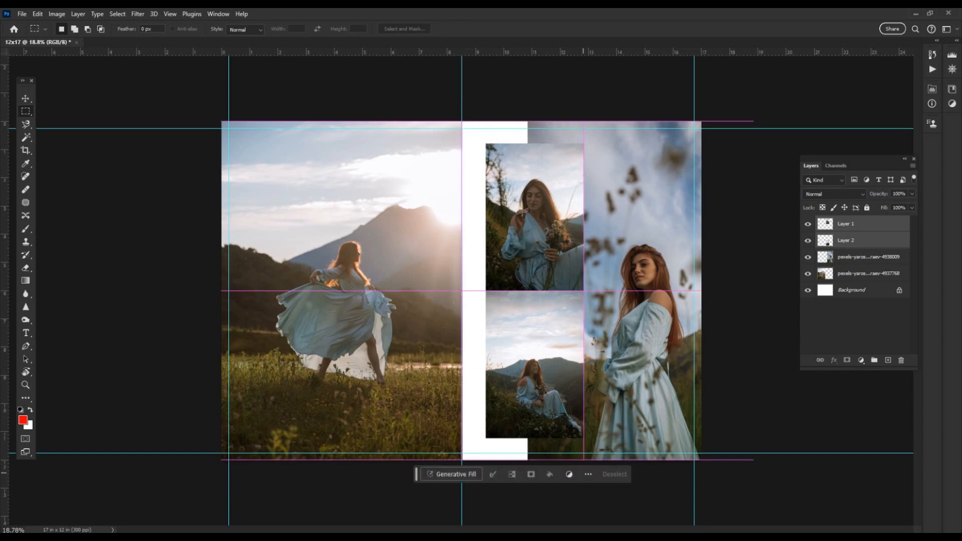
key("ctrl+shift+n")
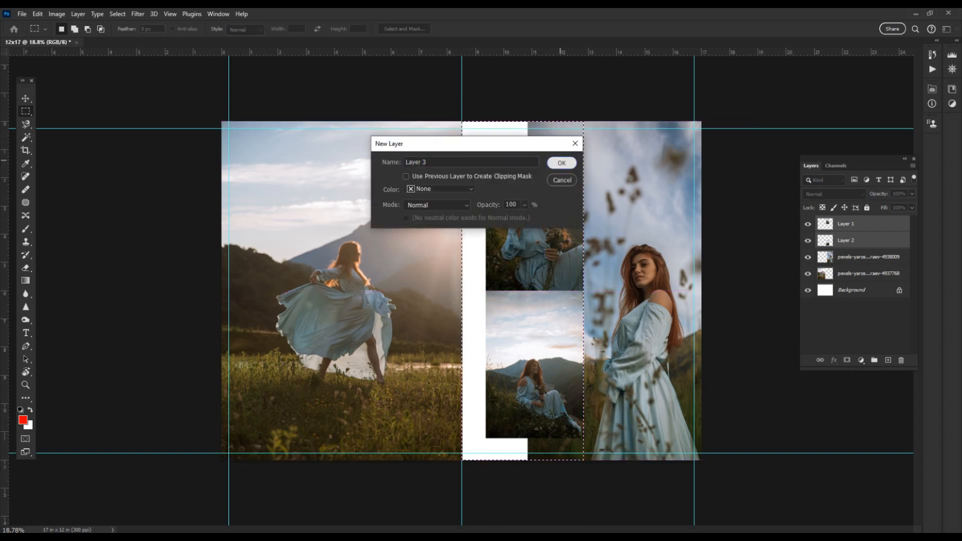
key("Return")
key("ctrl+BackSpace")
Step: Move the white strip layer beneath both small photos, clear the selection and set the layer's opacity to 59%
key("ctrl+bracketleft")
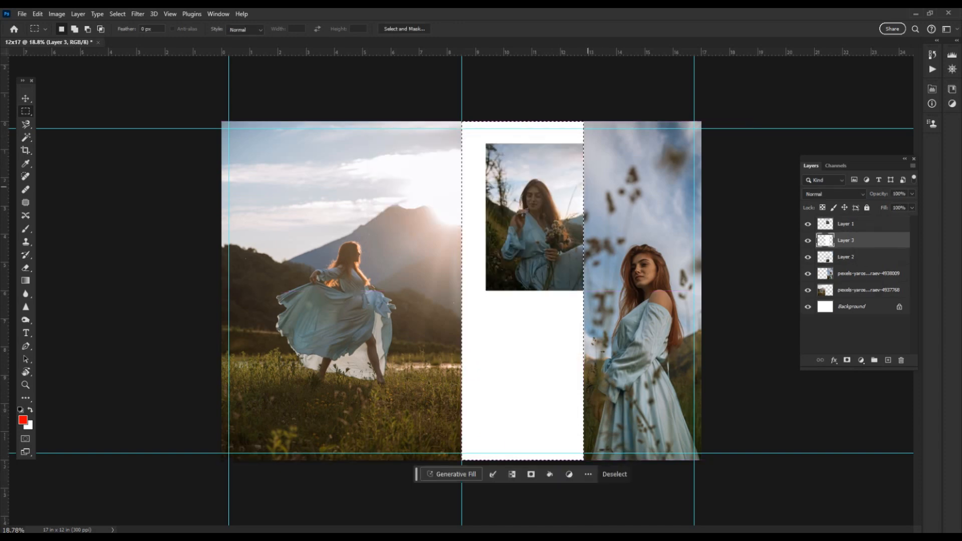
key("ctrl+bracketleft")
key("ctrl+d")
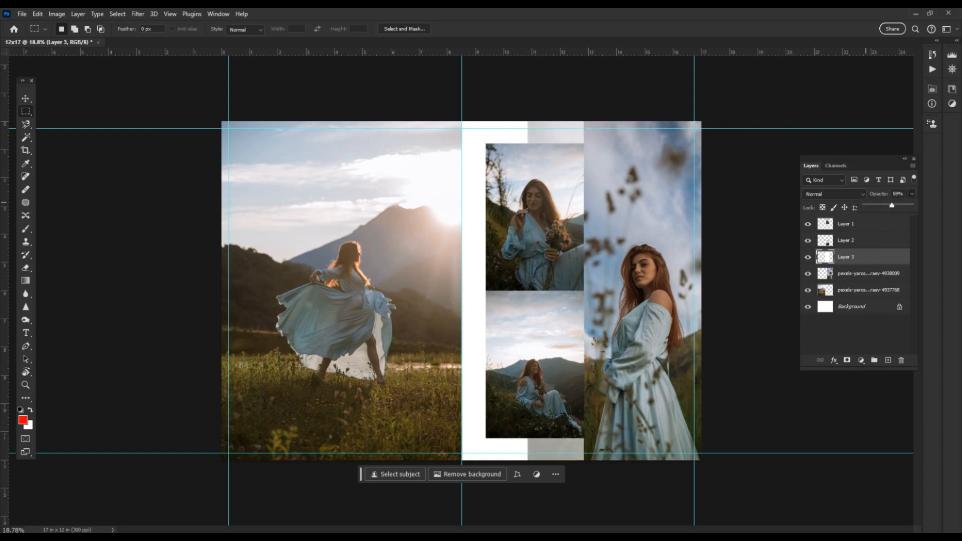
key("Return")
key("v")
Step: Give Layer 1 a thin white stroke positioned inside, and copy its effects to Layer 2
left_click(861, 224)
right_click(861, 224)
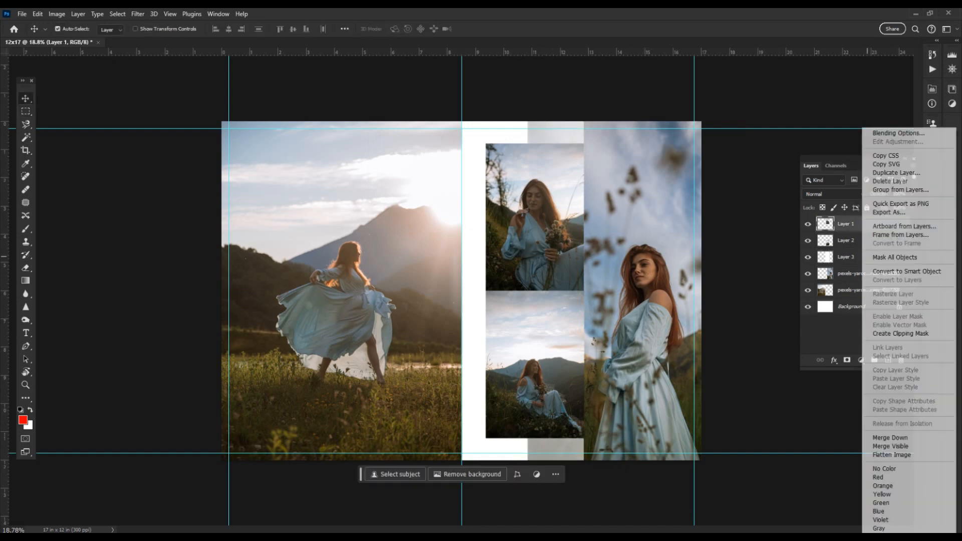
left_click(888, 134)
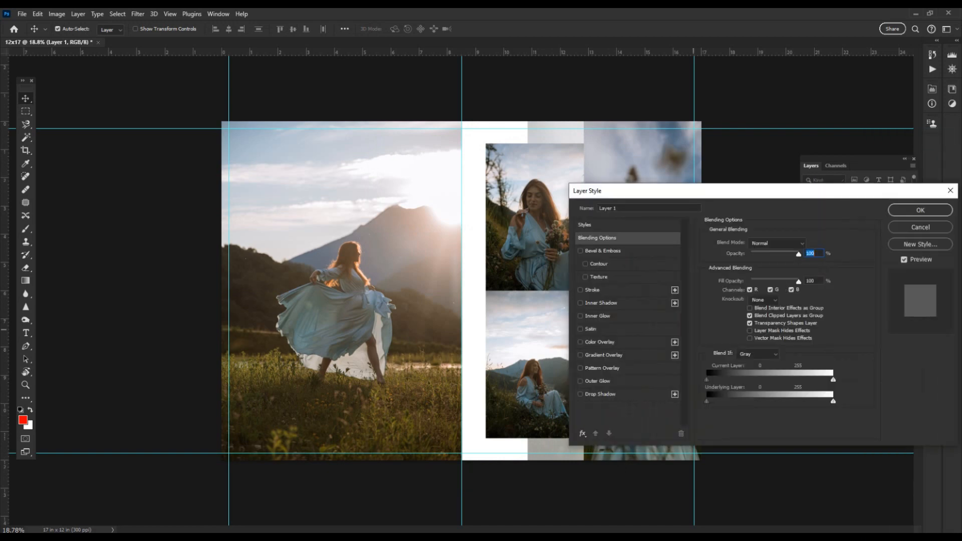
left_click(605, 290)
left_click(755, 254)
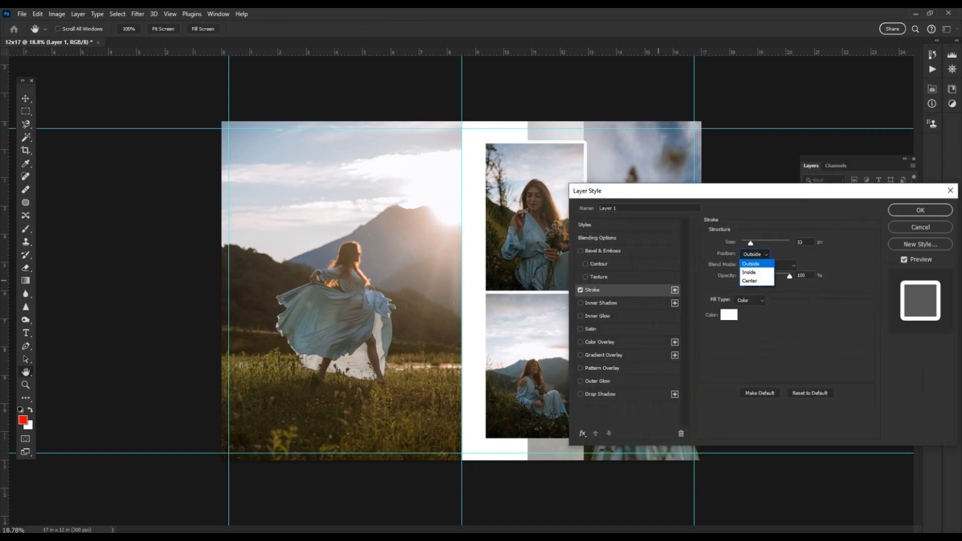
left_click(752, 269)
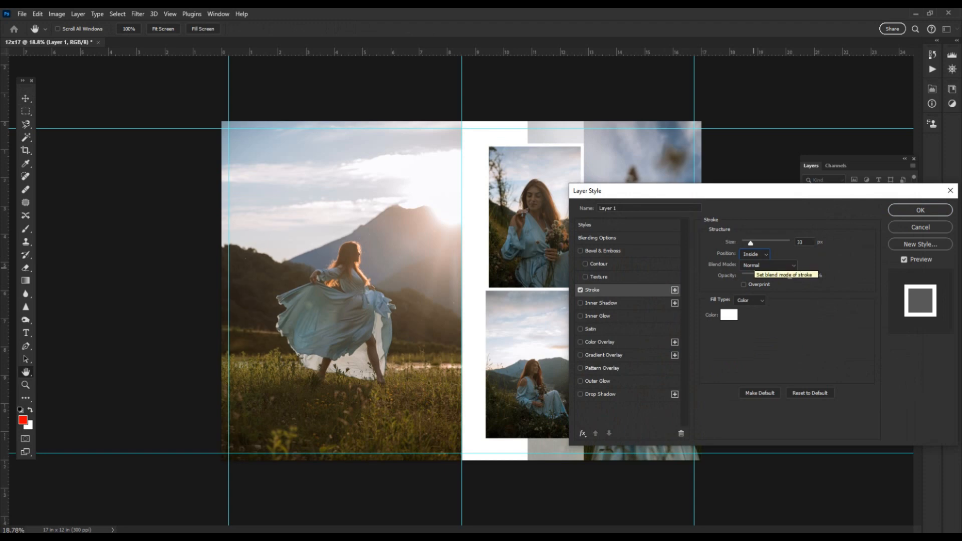
left_click_drag(750, 243, 744, 243)
key("Return")
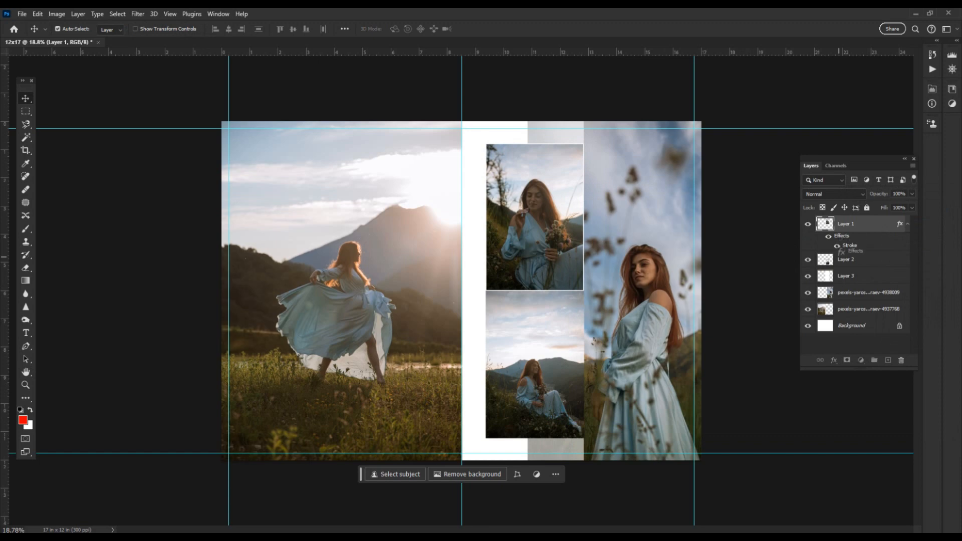
left_click_drag(840, 237, 840, 258, "alt")
left_click(549, 266)
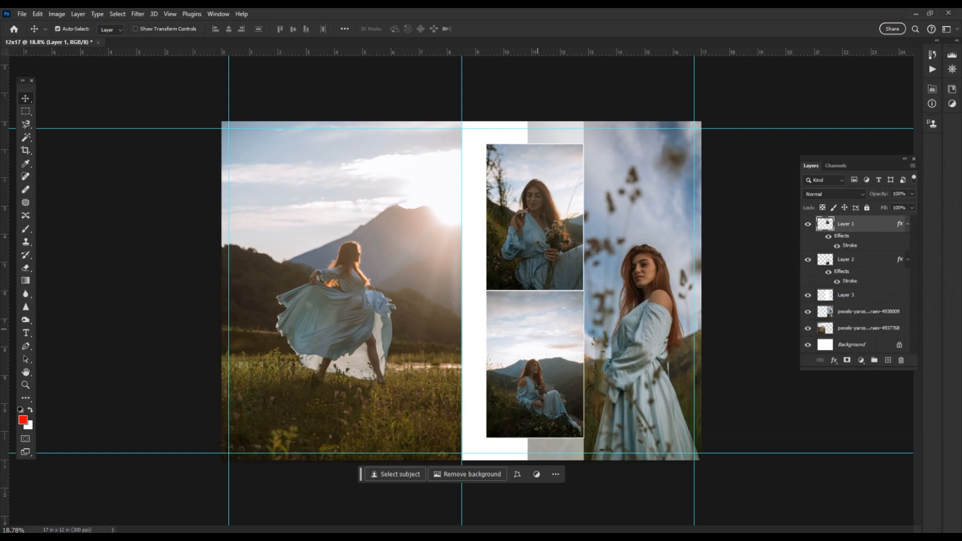
Step: Try shifting both small photos slightly left within the white strip
left_click_drag(539, 330, 531, 329, "shift")
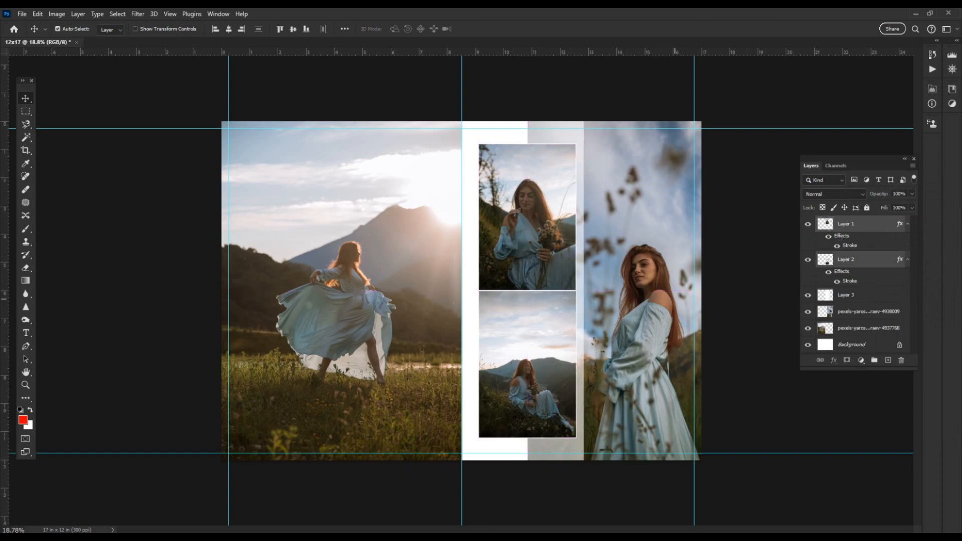
key("ctrl+z")
left_click(726, 271, "ctrl")
left_click(593, 259, "ctrl")
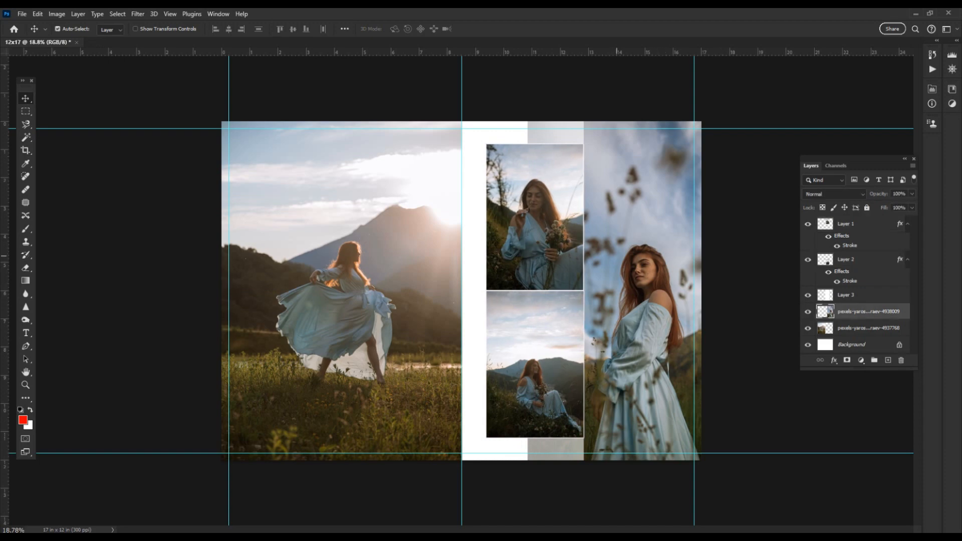
Step: Hide the guides to show the spread without layout lines
key("ctrl+;")
scroll(550, 265, "down", 2)
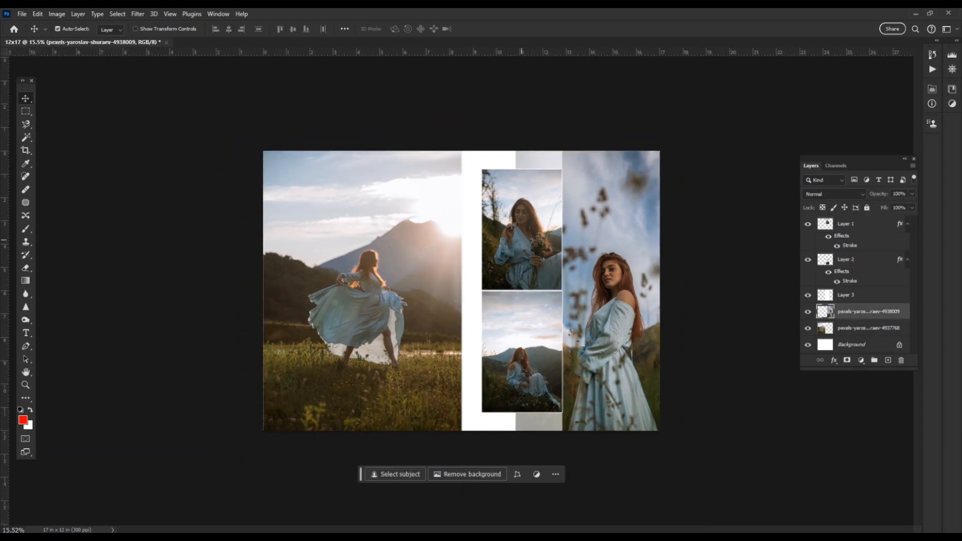
scroll(549, 270, "up", 1)
Step: Switch to File Explorer, open NEW WORD 1 from the WEDDING WRSES folder in Photoshop and copy its "Today, as I give myself" verse onto the left portrait's grass
key("alt+Tab")
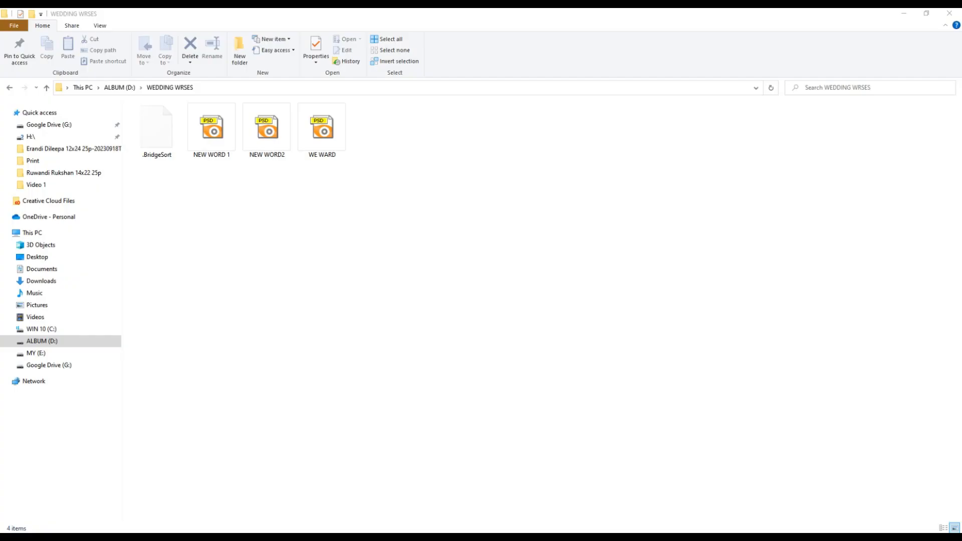
left_click(212, 130)
key("alt+Tab")
left_click_drag(211, 131, 473, 20)
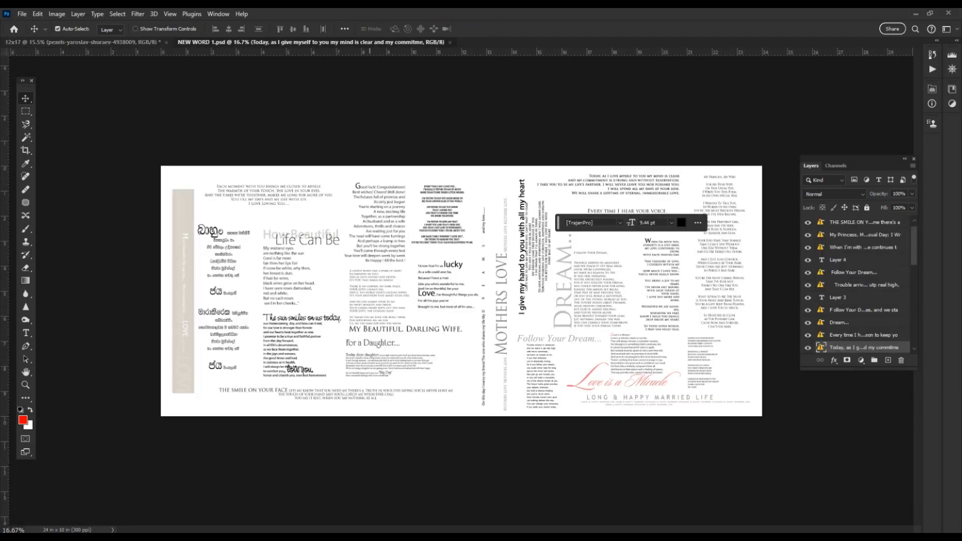
left_click_drag(370, 43, 362, 236)
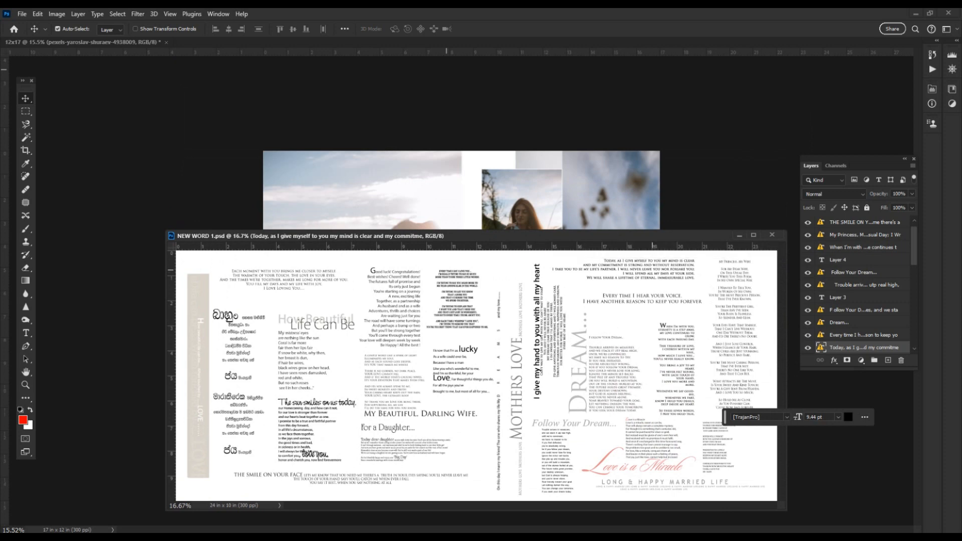
left_click_drag(652, 269, 395, 401)
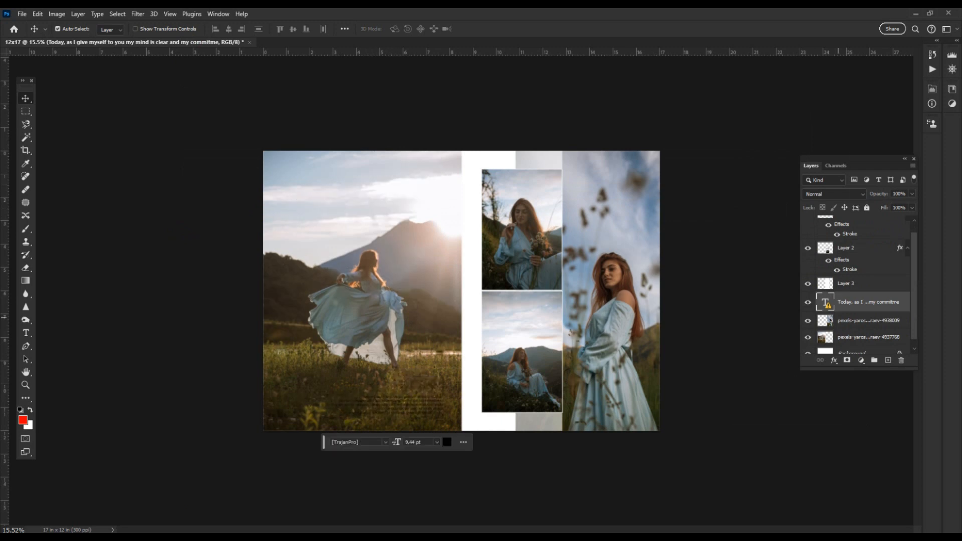
Step: Give the verse text layer a white Color Overlay with Normal blend mode
right_click(851, 305)
key("Escape")
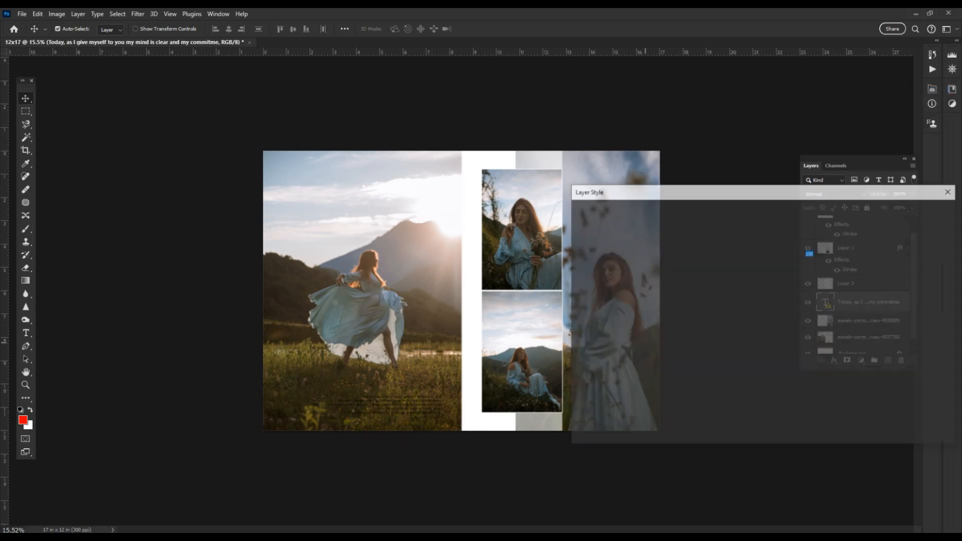
left_click(599, 342)
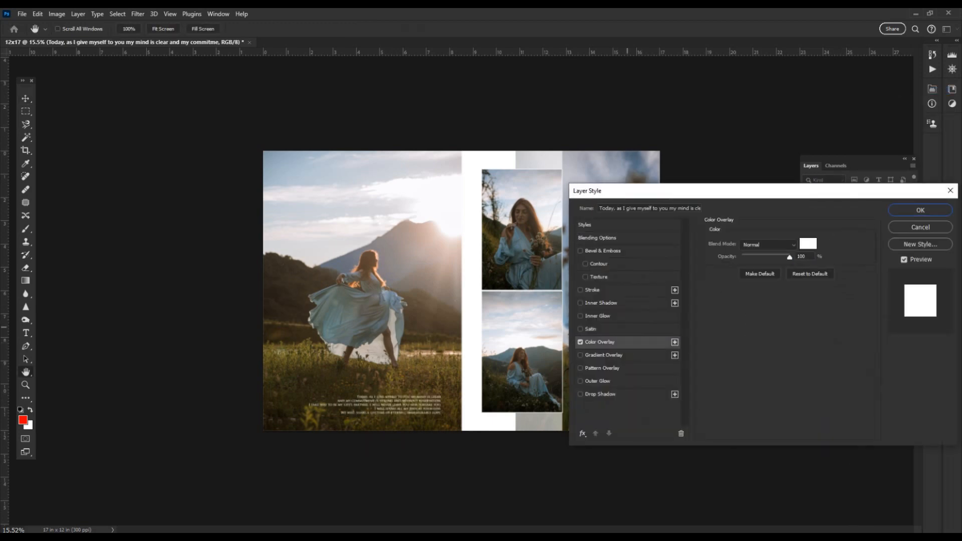
key("Return")
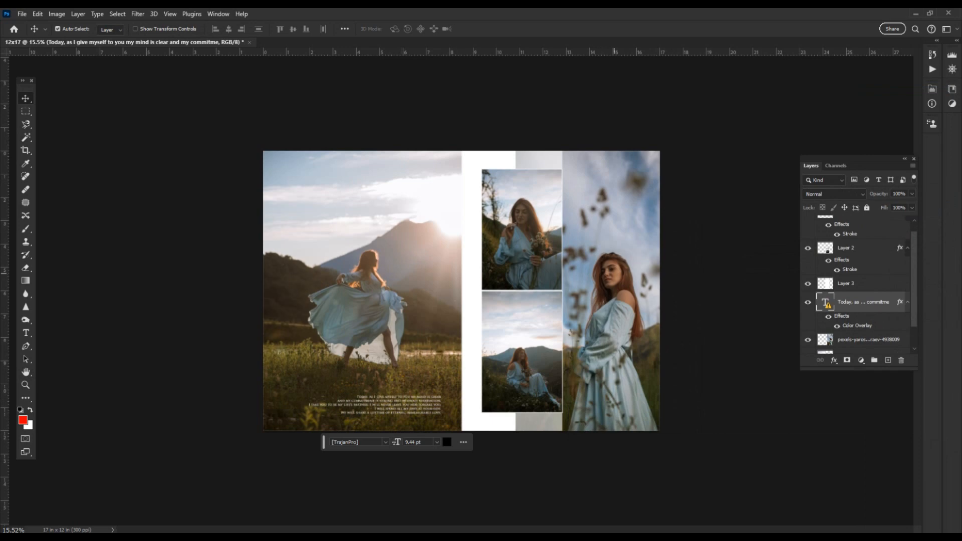
Step: Open the upper small photo in Camera Raw and set Exposure to +0.40, Highlights to -9, Shadows to +42 and Whites to -21
key("ctrl+0")
left_click(576, 240)
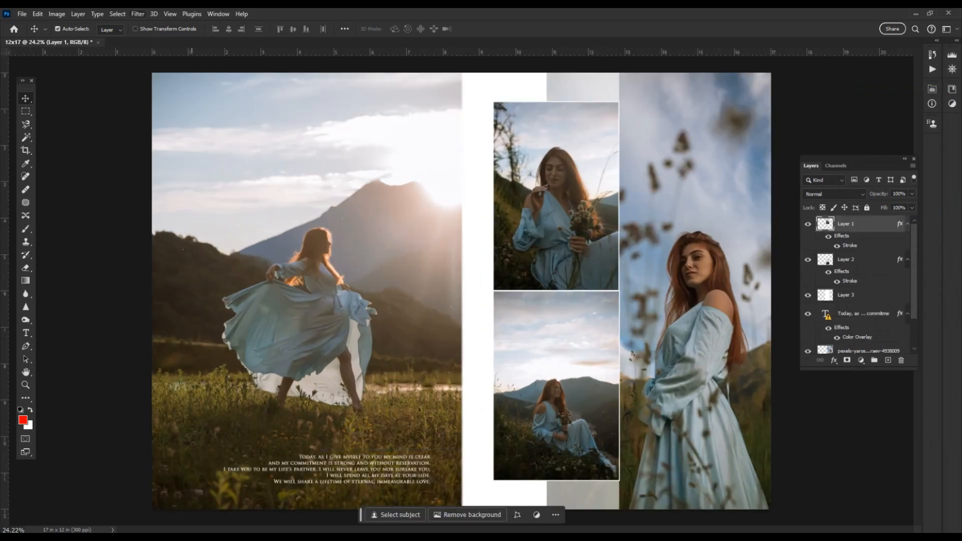
left_click(138, 14)
left_click(168, 89)
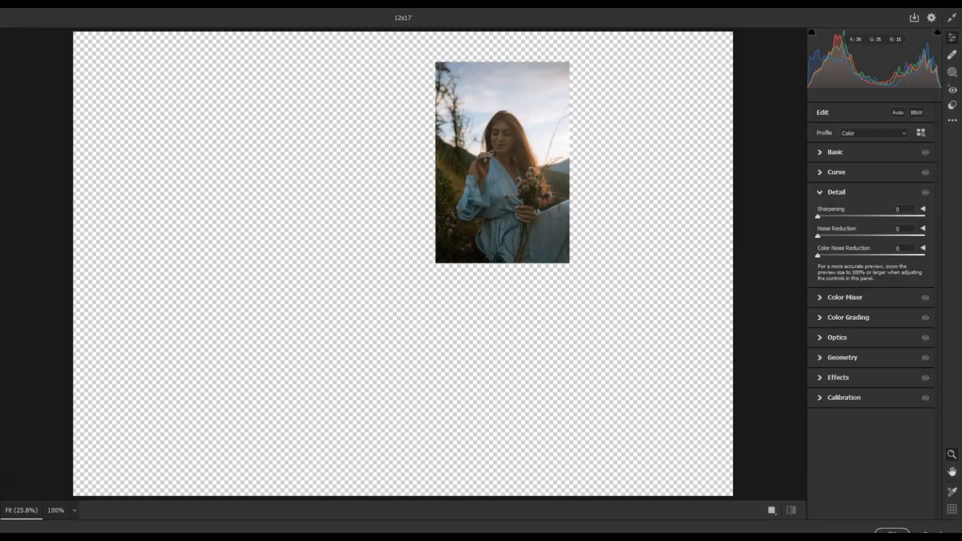
key("ctrl+plus")
key("ctrl+plus")
key("space")
left_click_drag(643, 198, 546, 395)
left_click(834, 152)
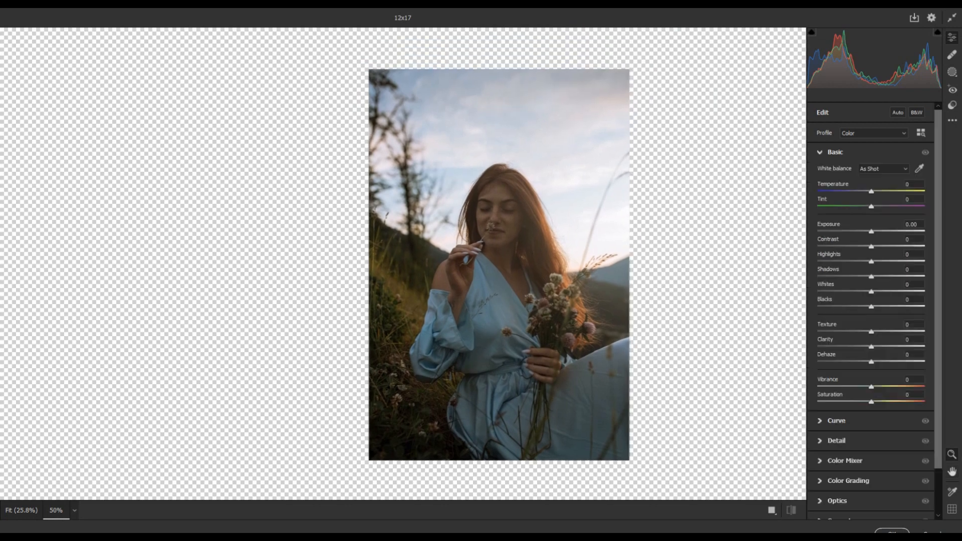
left_click_drag(870, 231, 875, 231)
left_click_drag(871, 292, 893, 276)
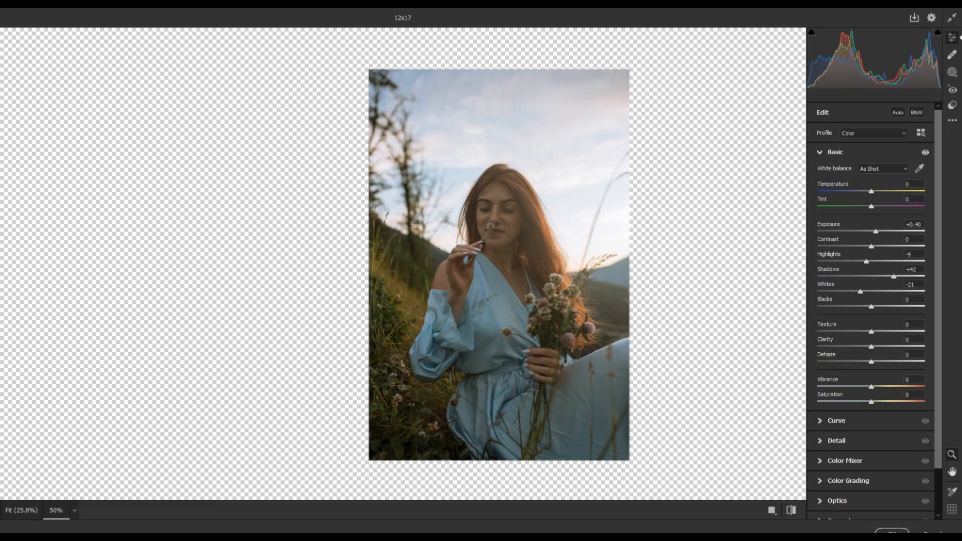
Step: Set Exposure to +0.65, Temperature to +15, Tint to +2, Shadows to +46 and Clarity to +10, and apply the Camera Raw edit
left_click_drag(875, 231, 878, 231)
mouse_move(871, 192)
left_mouse_down()
mouse_move(881, 191)
mouse_move(872, 206)
mouse_move(879, 191)
left_mouse_up()
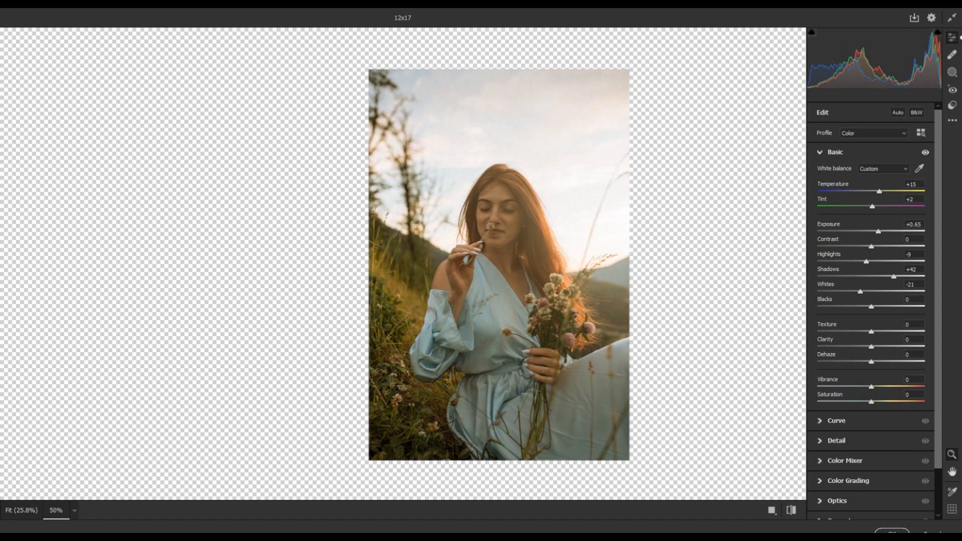
left_click_drag(871, 346, 876, 346)
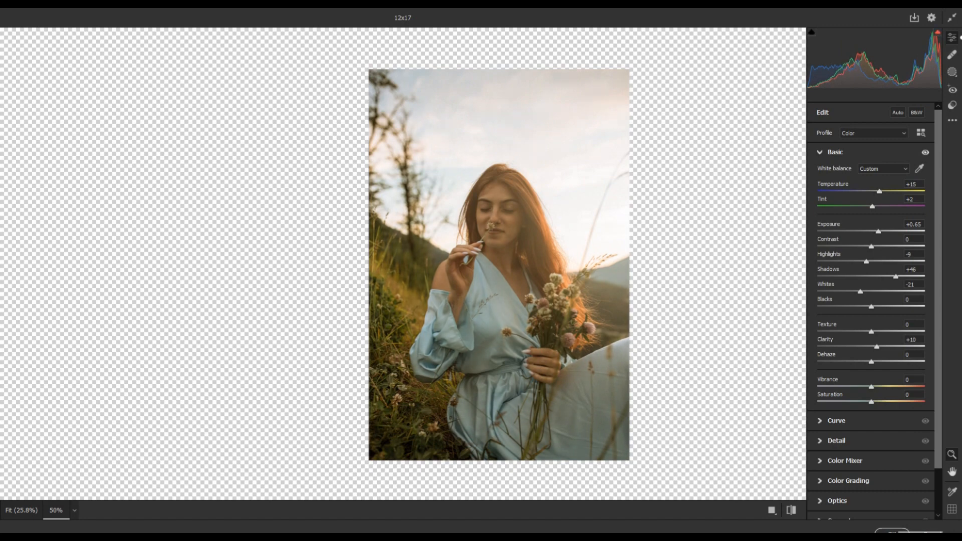
left_click(892, 532)
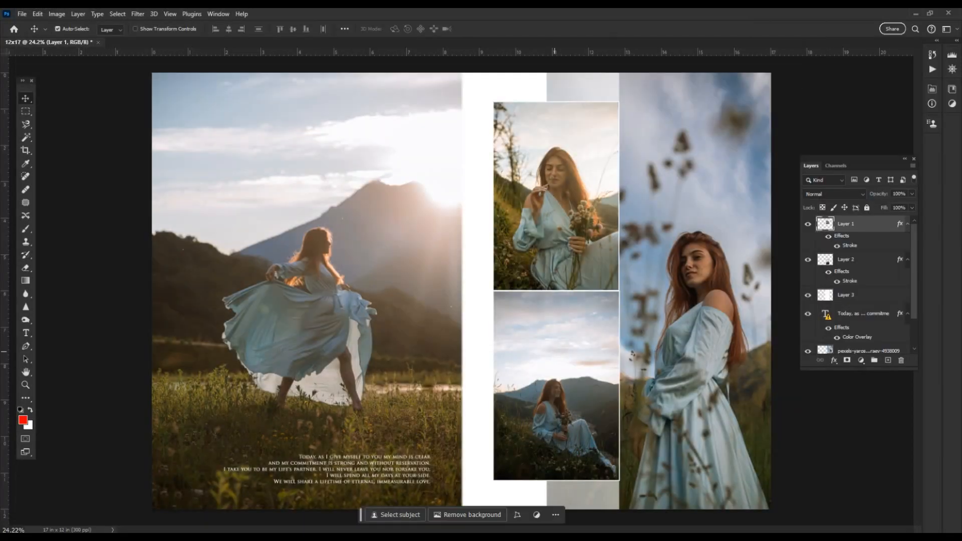
Step: Repeat the last Camera Raw adjustment on the lower small photo and tone down its bright sky with a -56 value in another Camera Raw pass
left_click(557, 351, "ctrl")
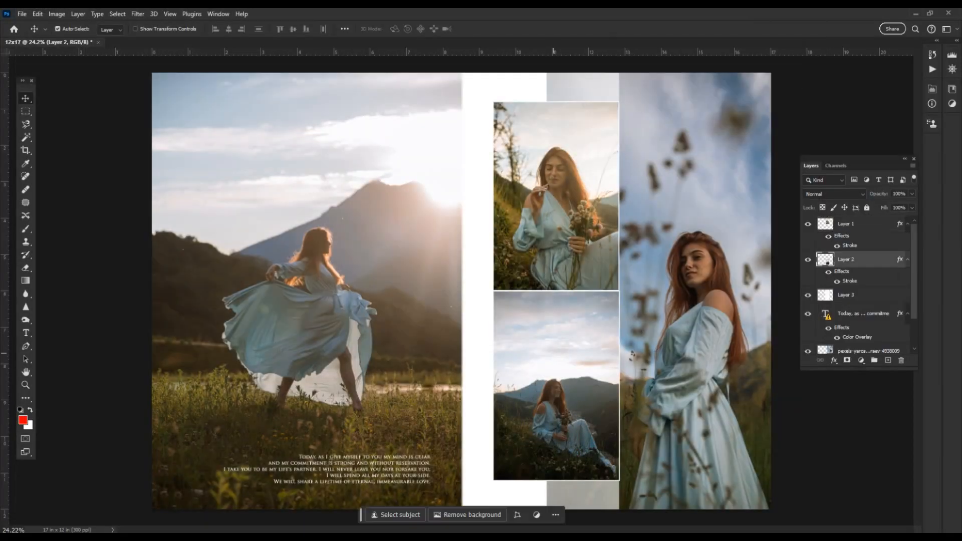
key("ctrl+alt+f")
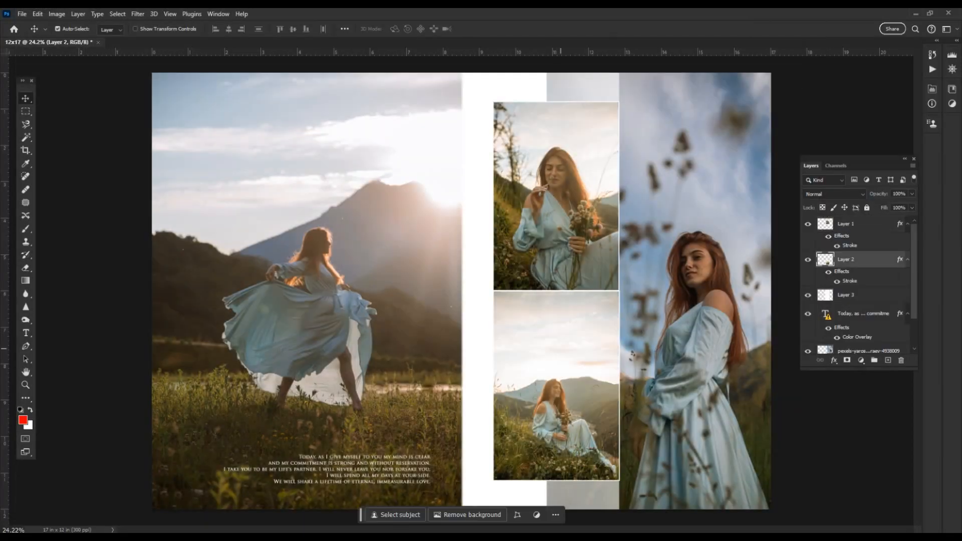
scroll(584, 341, "up", 1)
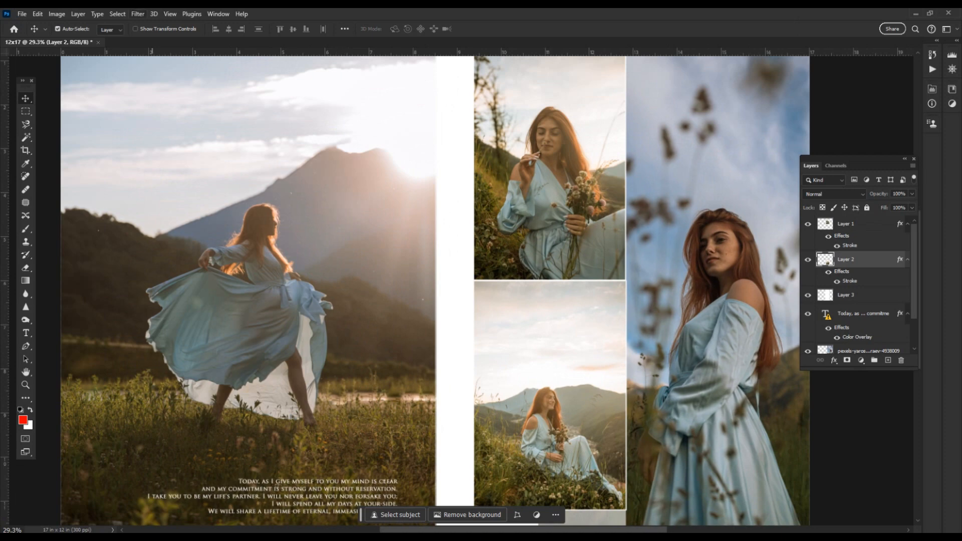
left_click(137, 14)
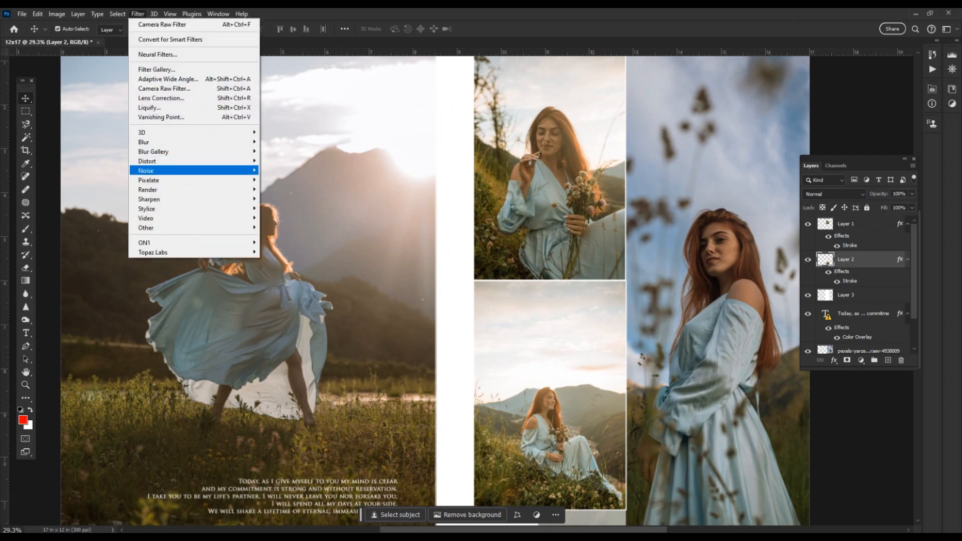
left_click(153, 89)
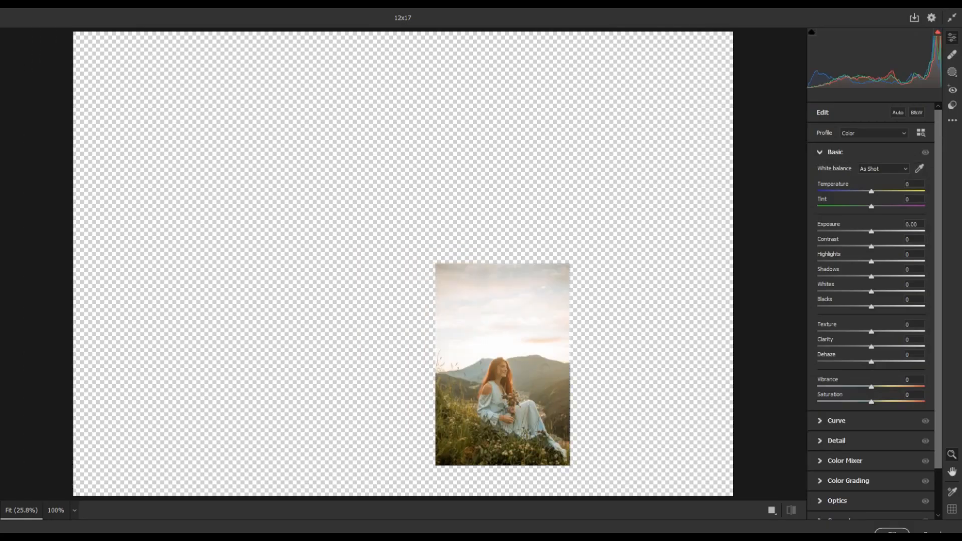
type("-56")
key("Return")
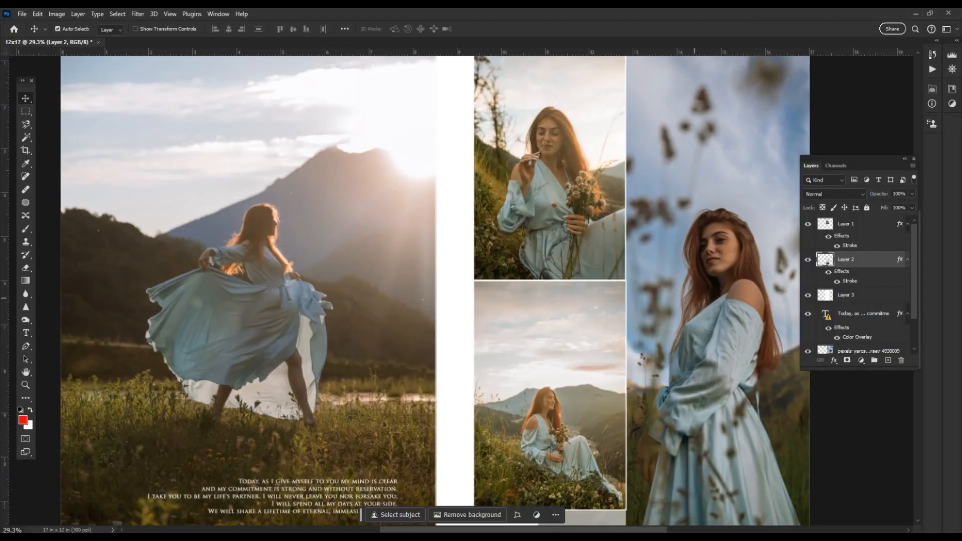
Step: Apply Camera Raw to the large right portrait with Exposure +0.80, Shadows +6, Temperature +1 and Tint -9
left_click(867, 350)
left_click(138, 14)
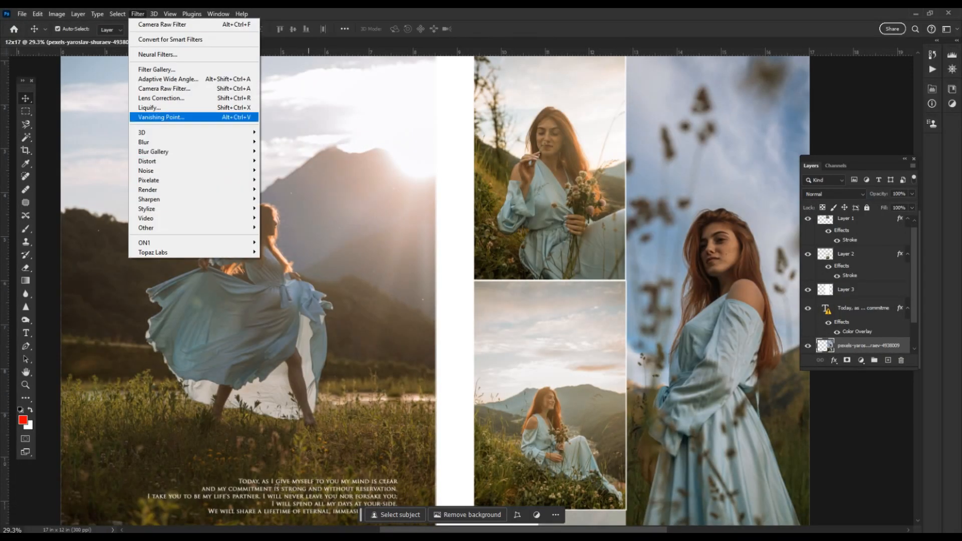
left_click(164, 88)
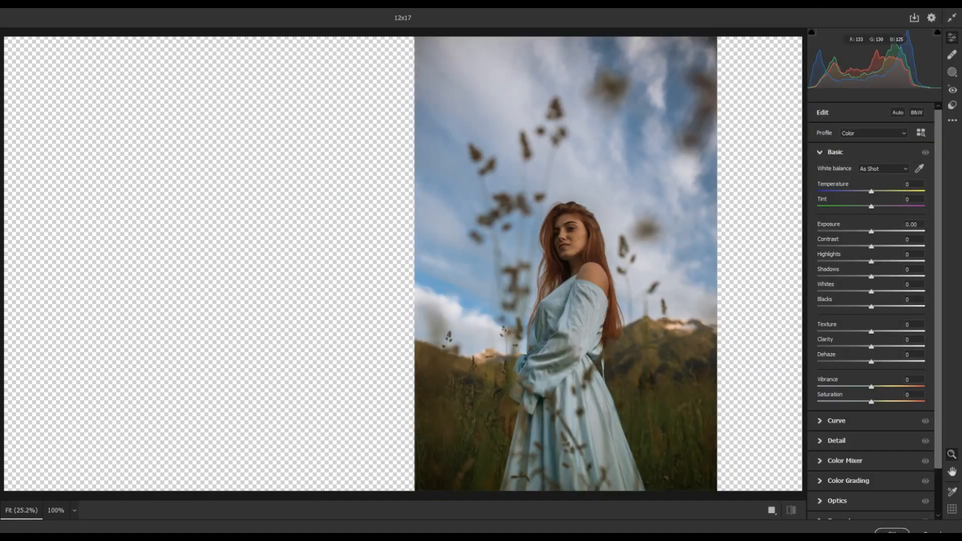
left_click_drag(871, 232, 880, 231)
left_click_drag(871, 277, 874, 277)
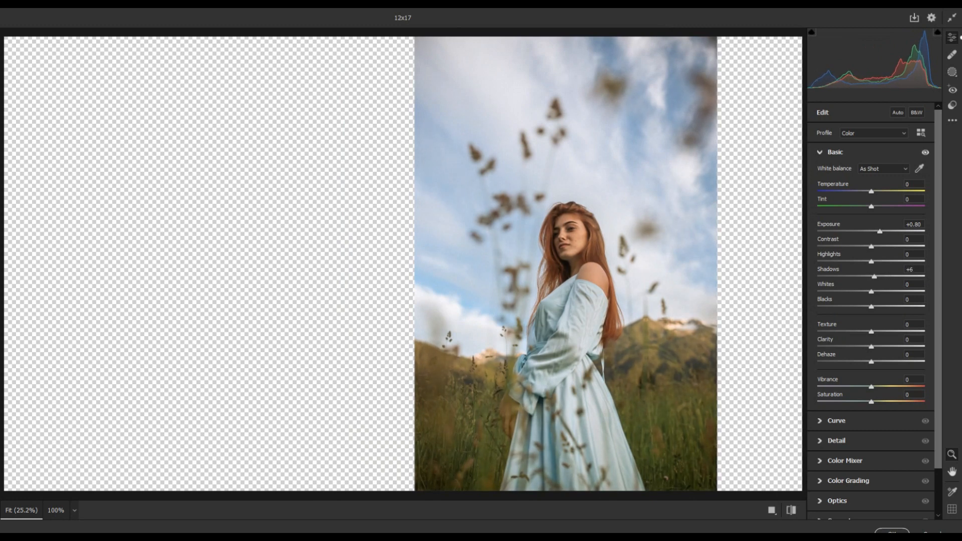
mouse_move(870, 191)
left_mouse_down()
mouse_move(866, 206)
mouse_move(872, 192)
left_mouse_up()
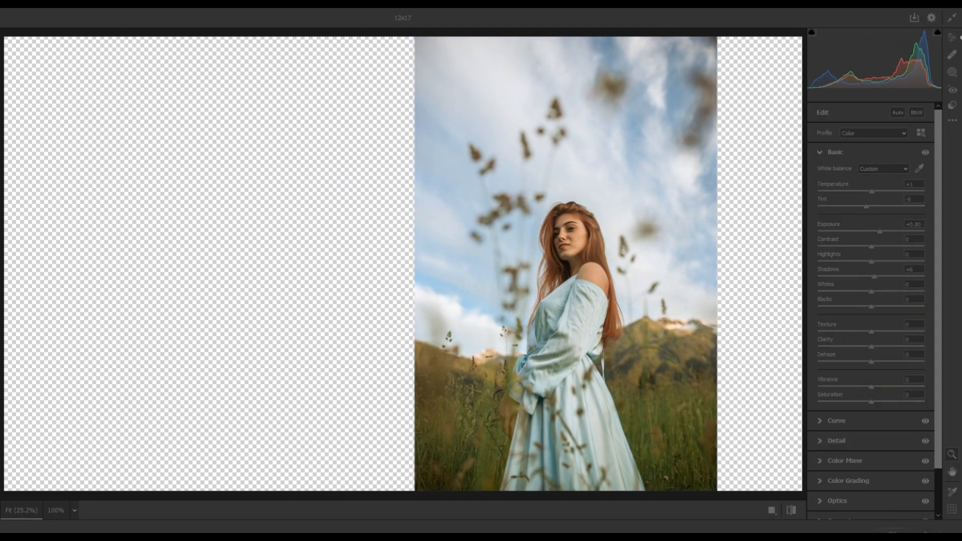
left_click(892, 532)
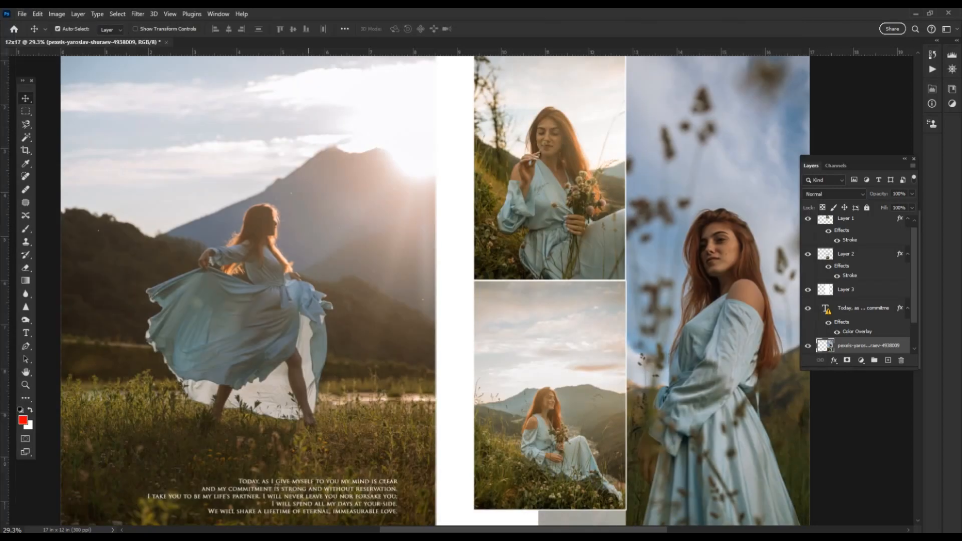
Step: Adjust the large left photo's Levels with midtones at 0.86 and the white input level at 247
key("ctrl+0")
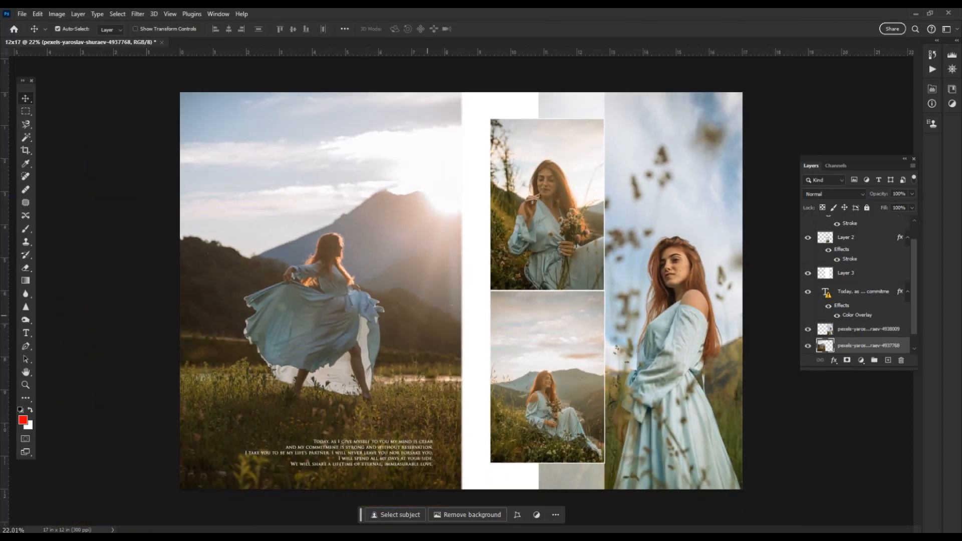
key("ctrl+l")
left_click_drag(694, 358, 753, 358)
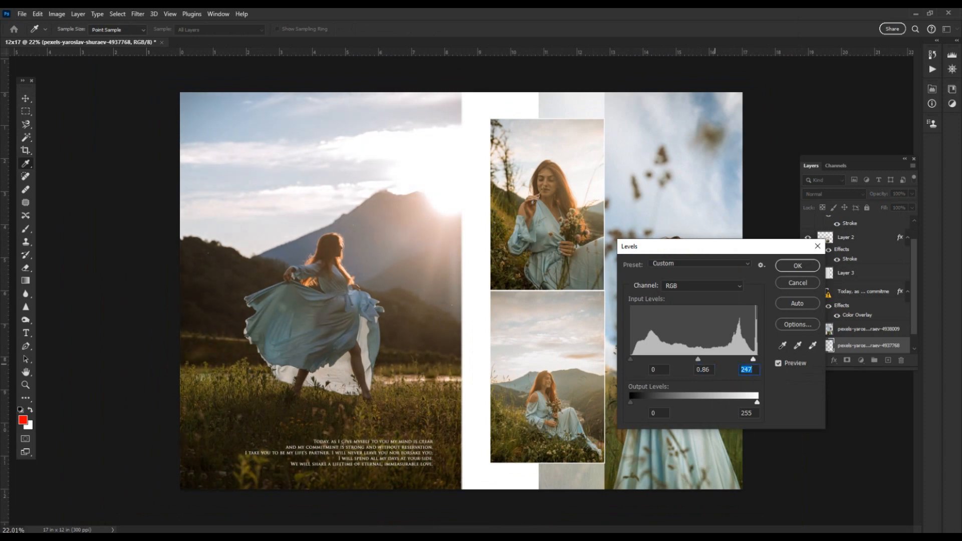
left_click(797, 265)
Step: Warm the large left photo's midtones with Color Balance, setting the color levels to +13, 0 and -26
key("ctrl+b")
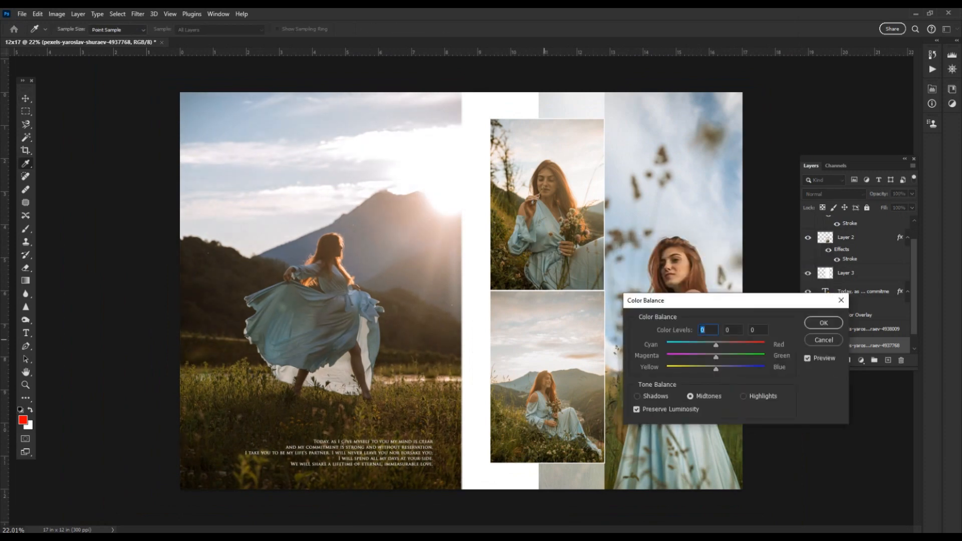
left_click_drag(715, 369, 723, 345)
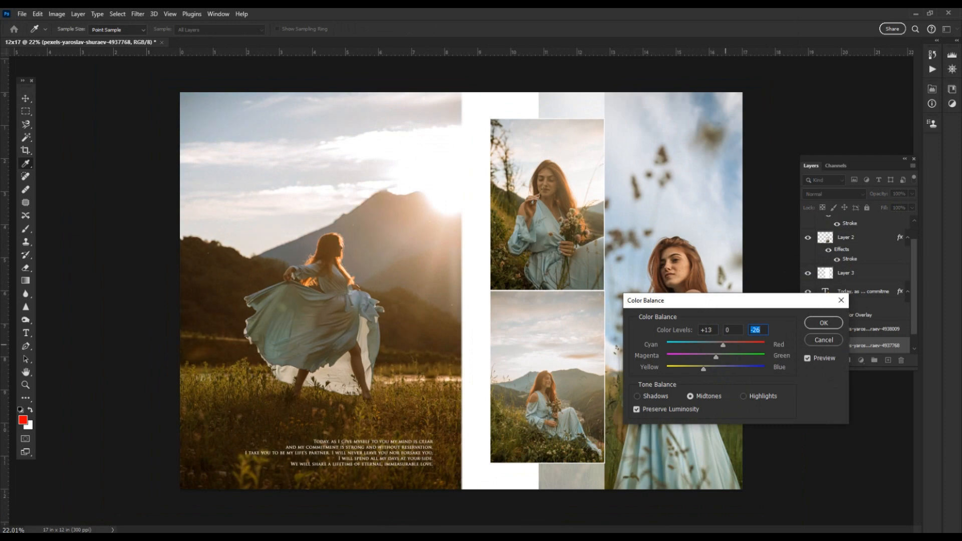
key("Return")
key("v")
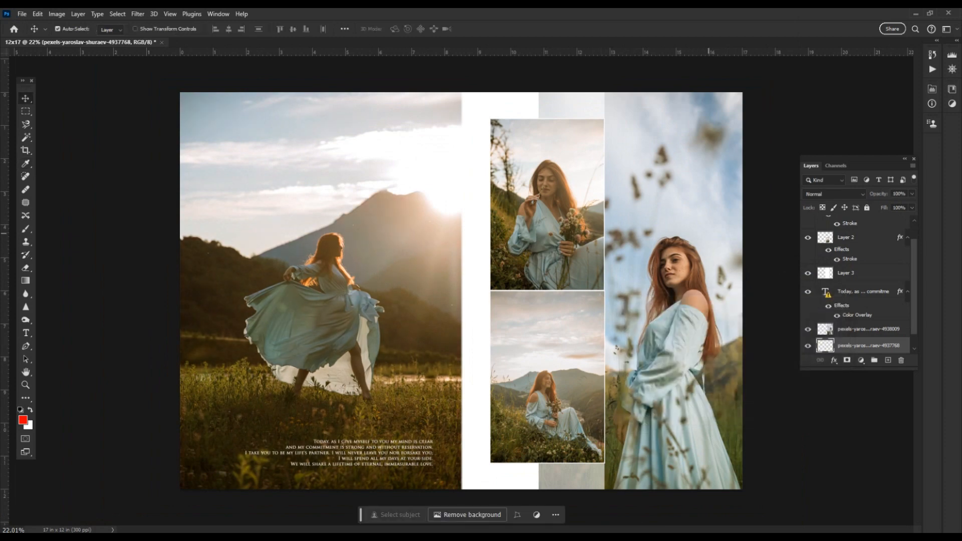
Step: Select the large right portrait's layer for retouching the woman's face
scroll(705, 239, "up", 8)
left_click(632, 295)
key("q")
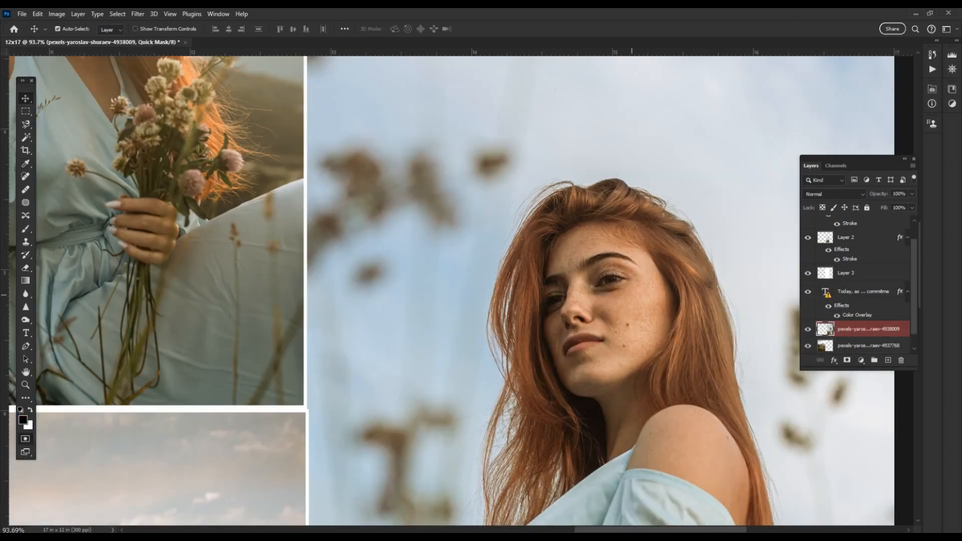
key("0")
key("0")
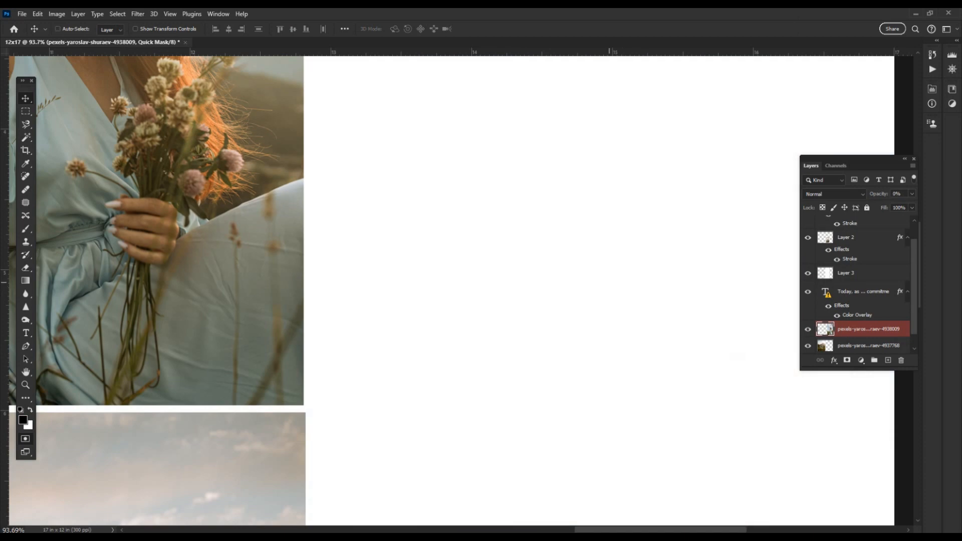
key("0")
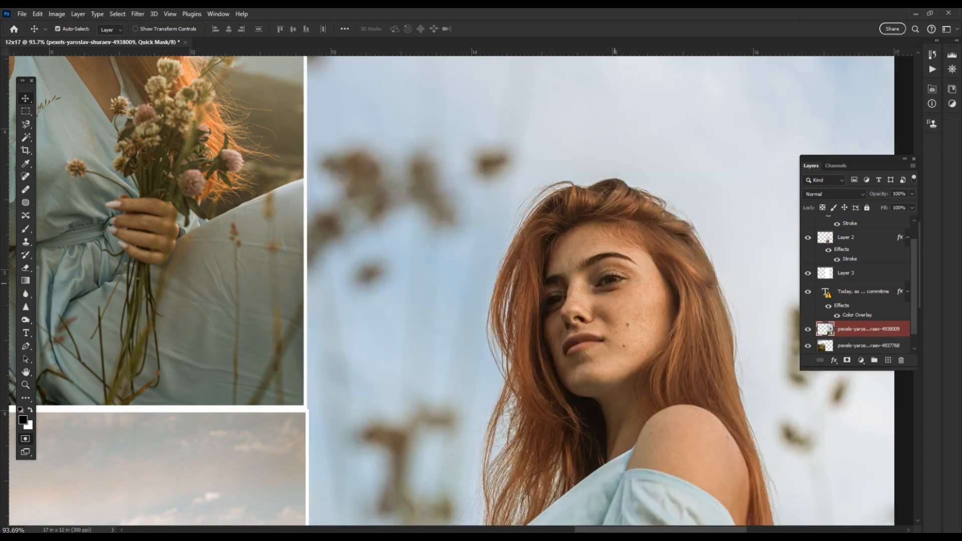
key("q")
Step: Paint a Quick Mask with the Brush over the woman's face and neck in the large right portrait and convert it to a selection
key("b")
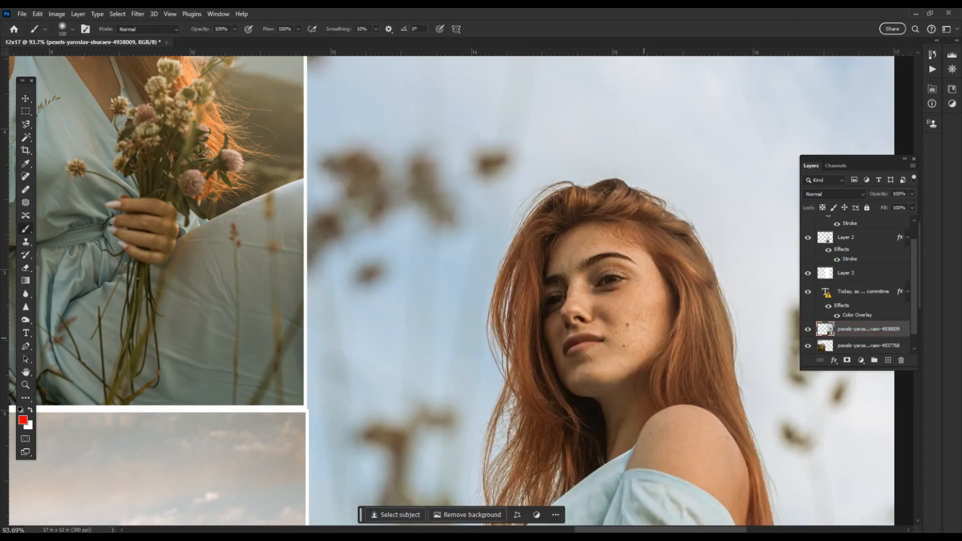
key("q")
mouse_move(576, 238)
left_mouse_down()
mouse_move(556, 328)
mouse_move(606, 368)
mouse_move(626, 428)
mouse_move(641, 348)
mouse_move(641, 245)
left_mouse_up()
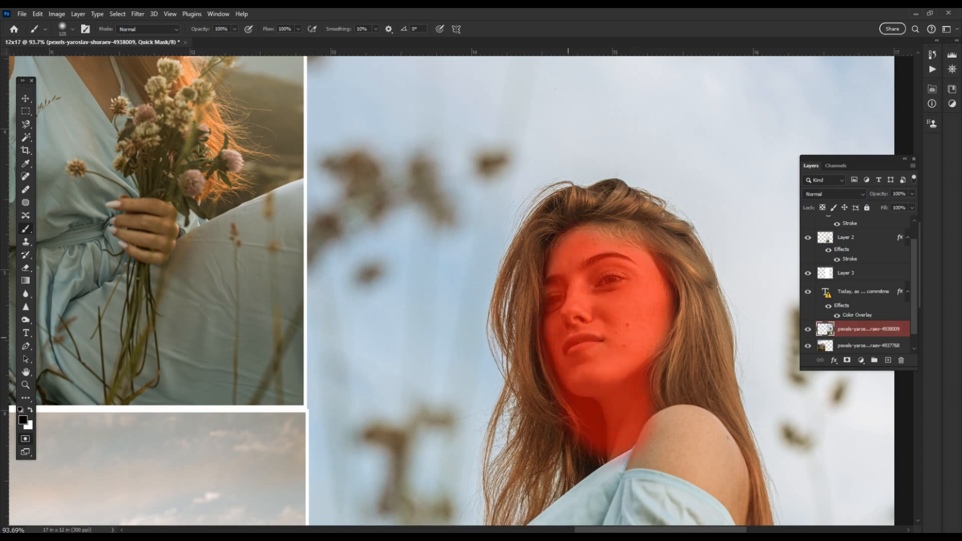
key("q")
Step: Brighten the selected face and neck slightly with Levels midtones at 1.09, and clear the selection
key("ctrl+l")
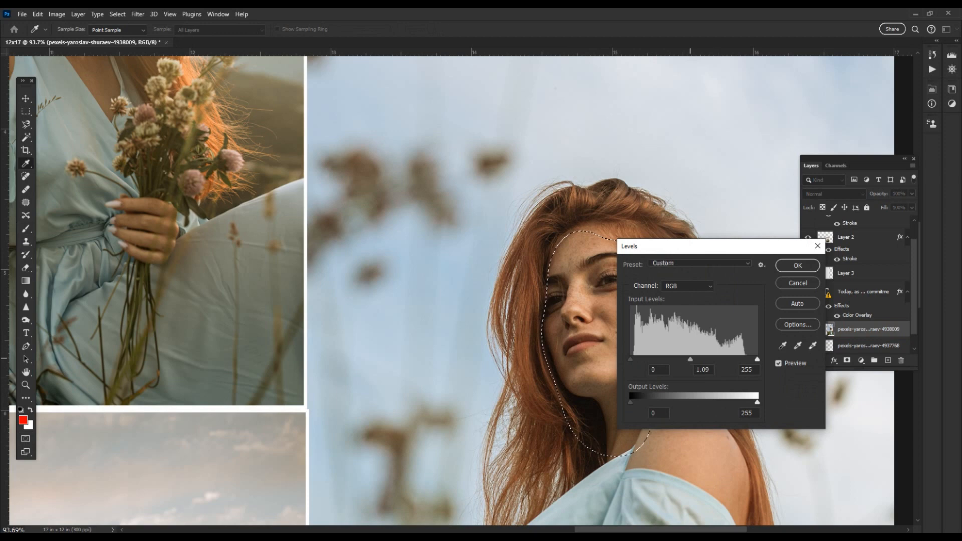
key("Return")
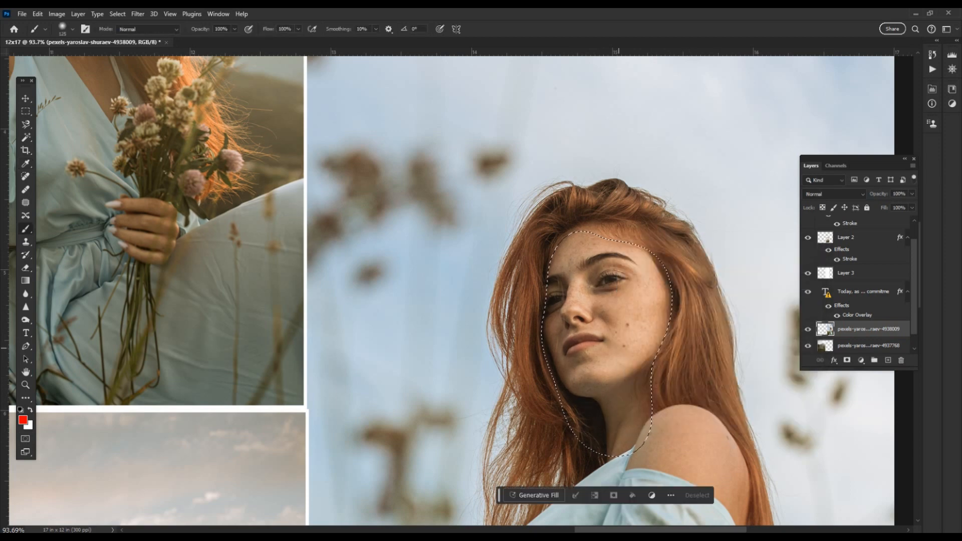
key("ctrl+d")
Step: Select the upper small photo and nudge it one step to the right to line up with the photo below
key("j")
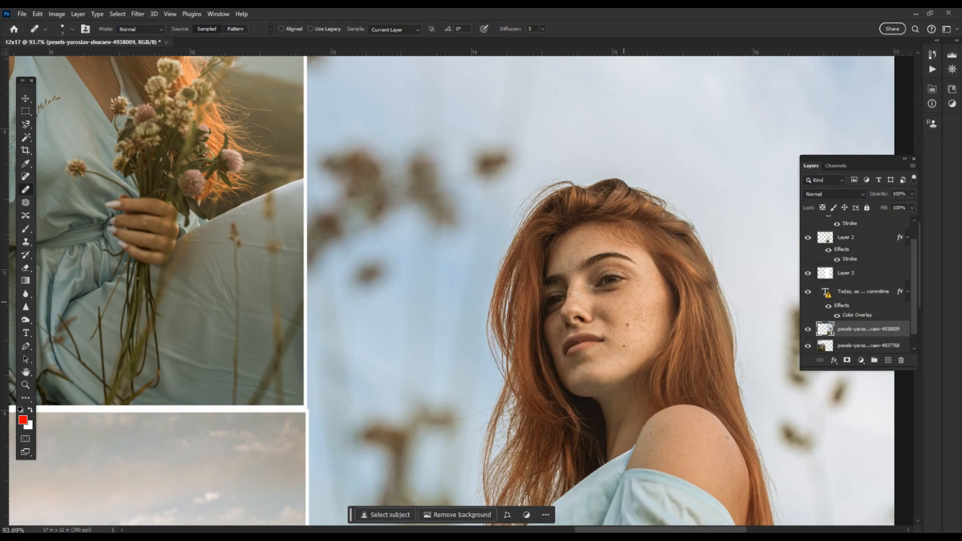
scroll(588, 291, "down", 20)
scroll(585, 292, "up", 6)
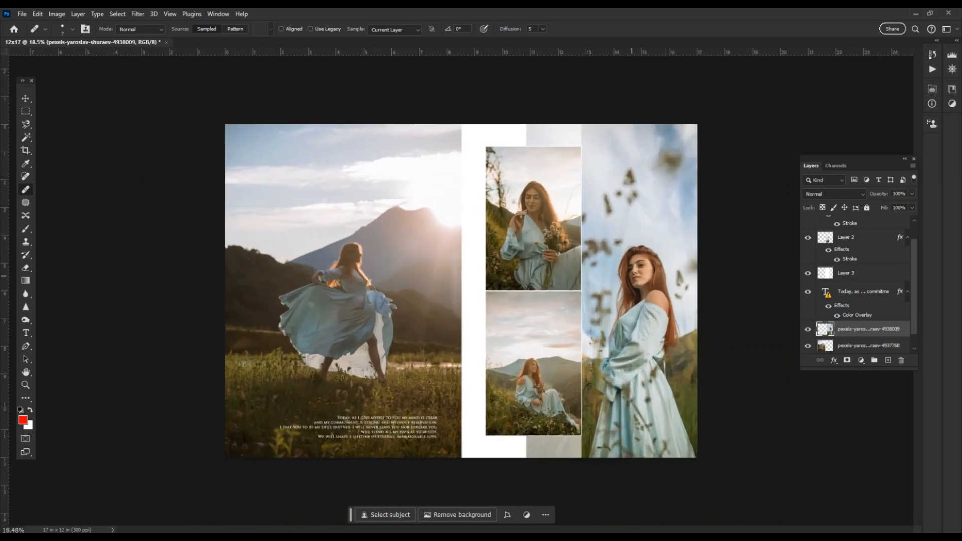
key("v")
left_click(573, 263)
key("Right")
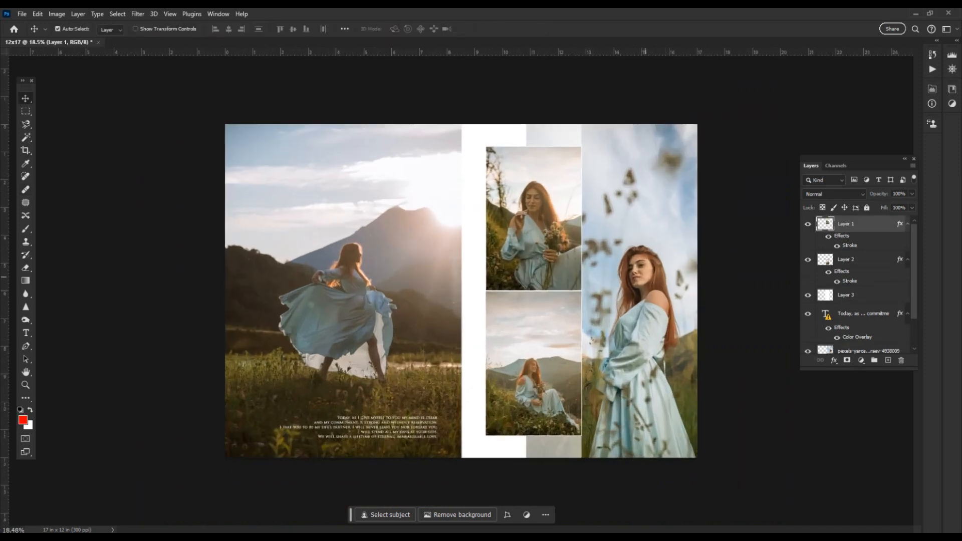
Step: Select the verse text over the large left photo and review the overall spread
left_click(418, 432)
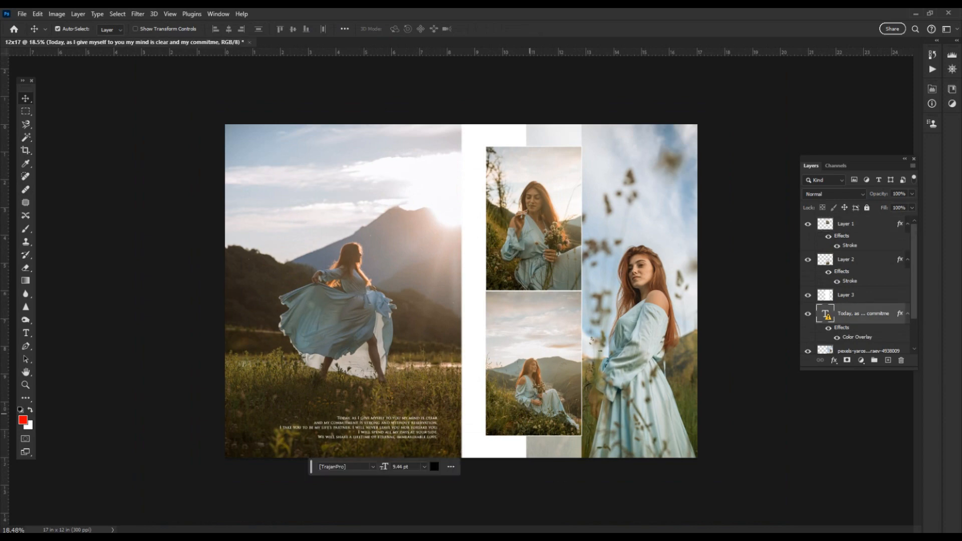
key("ctrl+minus")
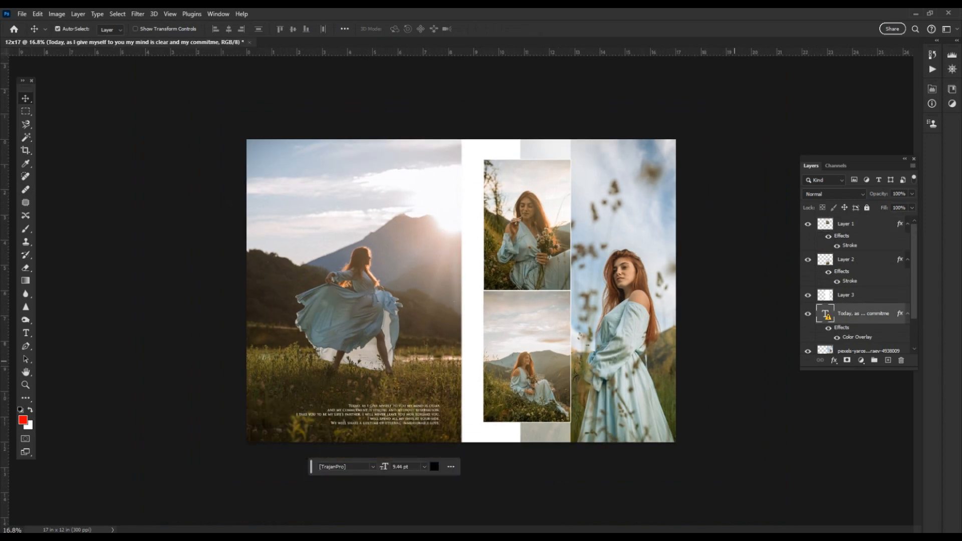
scroll(718, 343, "up", 2)
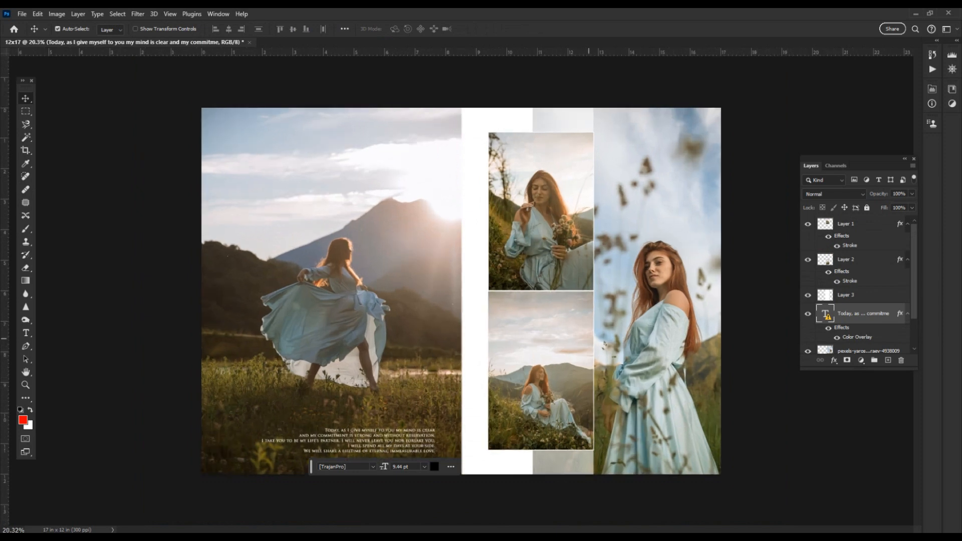